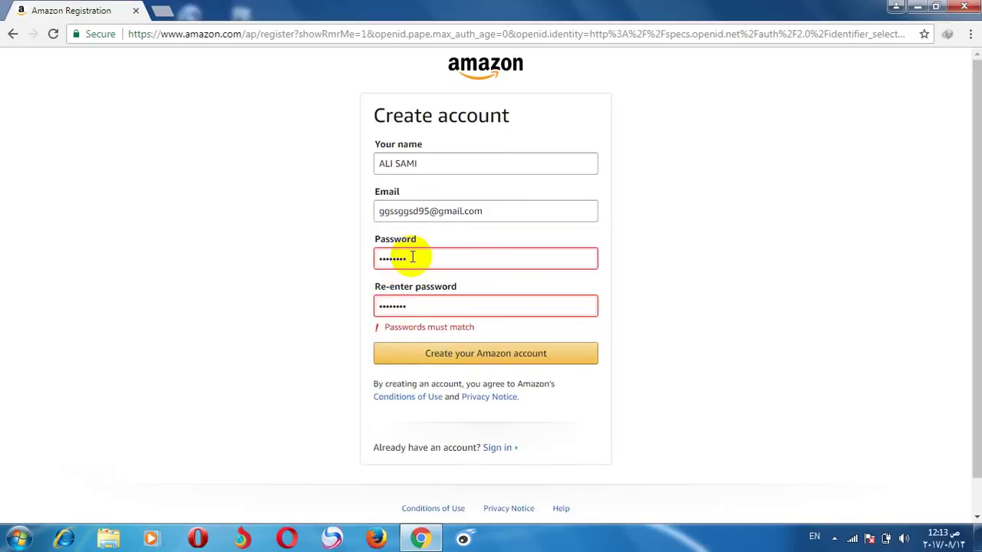
# Step: Select the existing entry in the Password field so it can be replaced
pyautogui.doubleClick(411, 259)
# Step: Enter a new password and retype it in the Re-enter password field
pyautogui.write('123456789')
pyautogui.moveTo(412, 328); pyautogui.dragTo(411, 310)
pyautogui.doubleClick(412, 310)
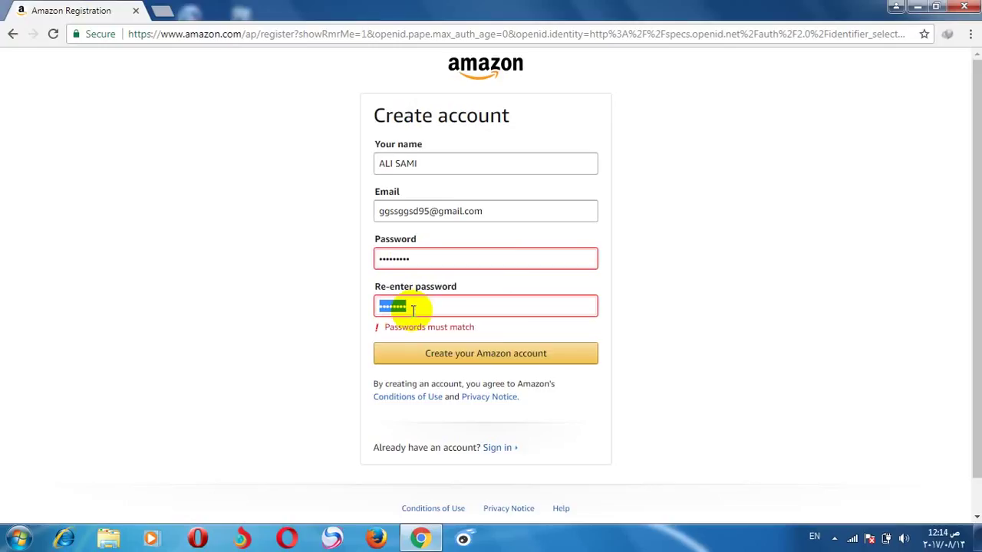
pyautogui.press('Home')
pyautogui.doubleClick(412, 310)
pyautogui.write('*********')
# Step: Retype both password fields so they match and create the Amazon account
pyautogui.click(422, 355)
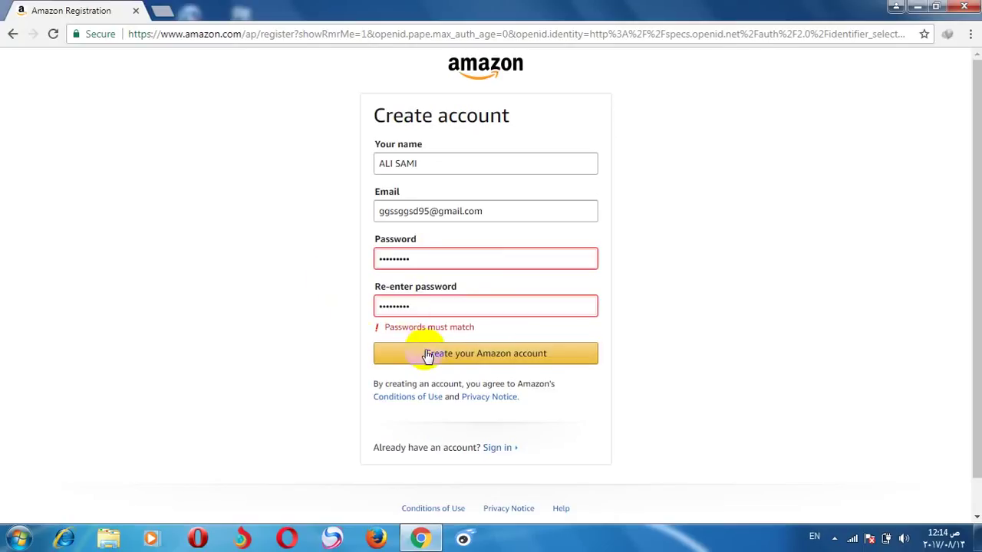
pyautogui.click(428, 358)
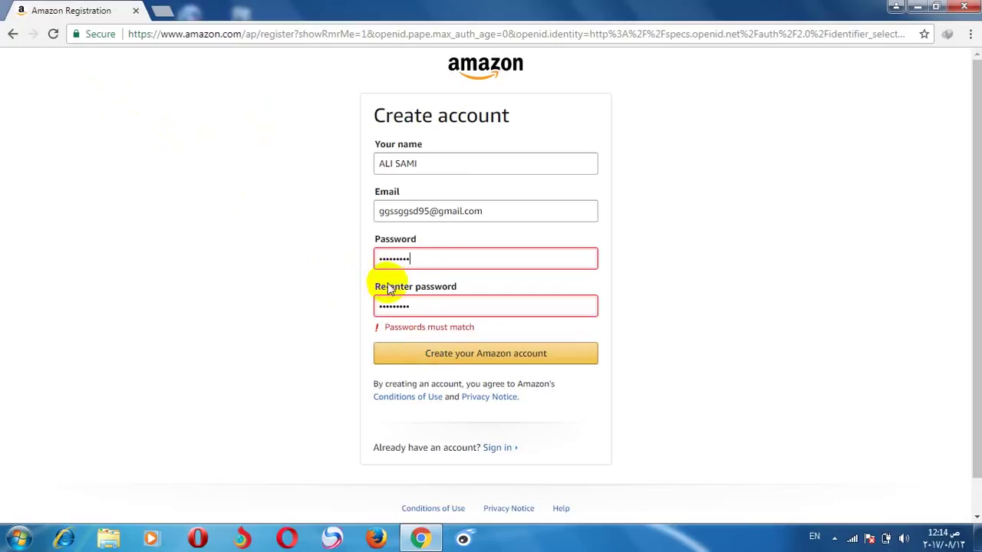
pyautogui.doubleClick(422, 259)
pyautogui.write('••')
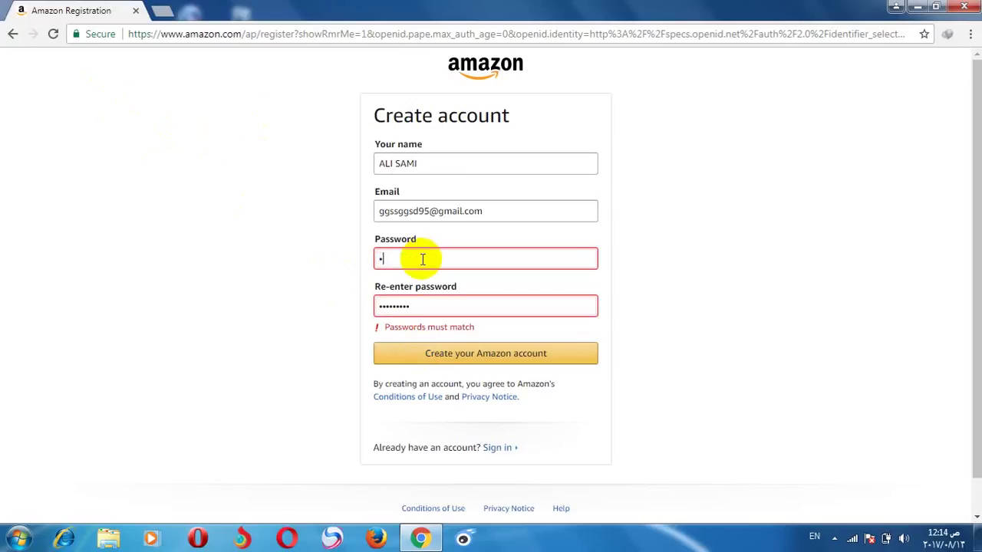
pyautogui.write('•••••••')
pyautogui.doubleClick(416, 307)
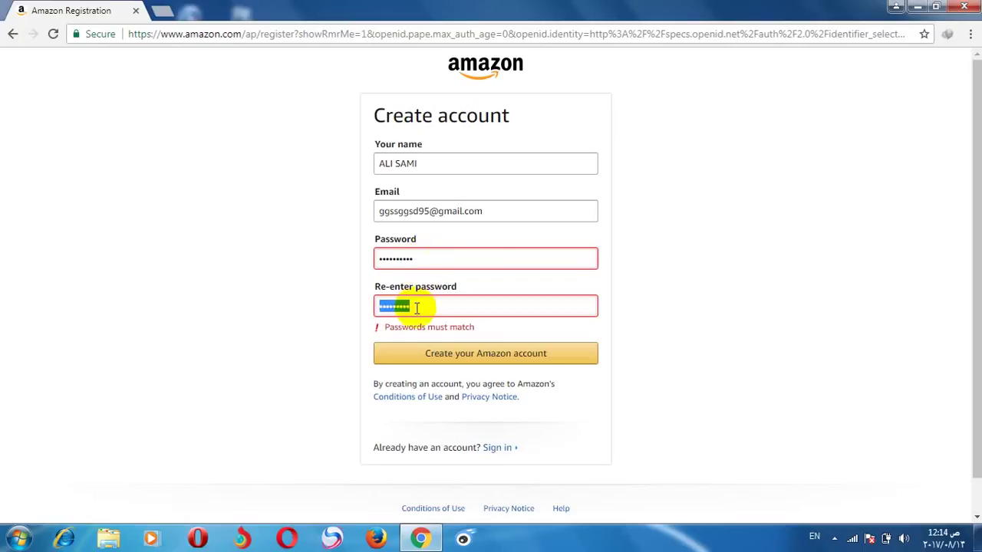
pyautogui.write('••••••••••')
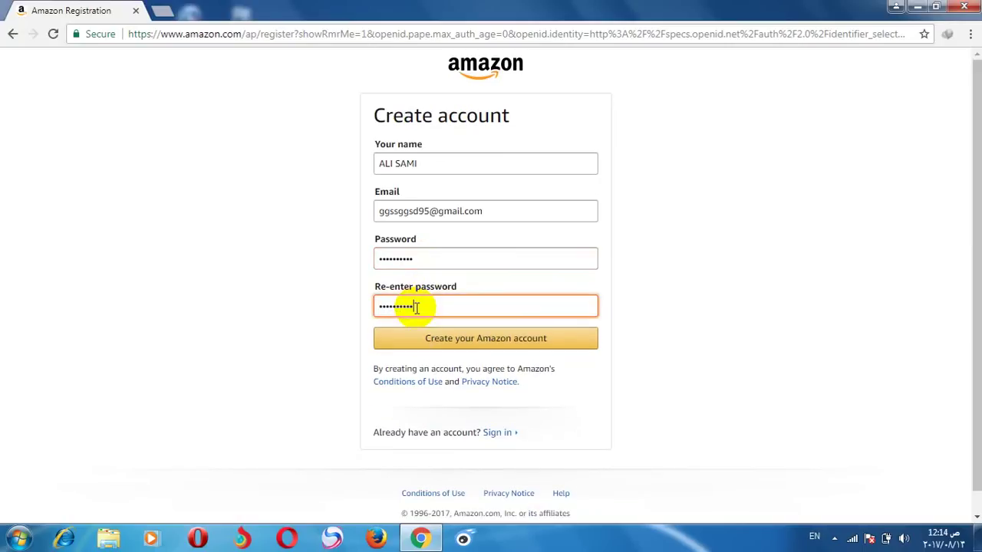
pyautogui.click(423, 339)
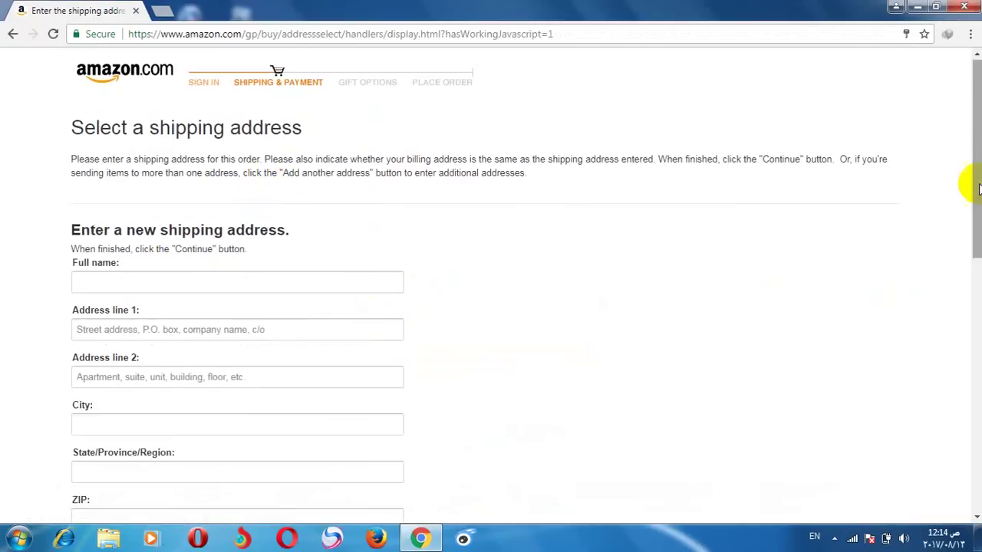
# Step: Scroll down to the new shipping address form and dismiss the system tray popup
pyautogui.scroll(-3, 966, 213)
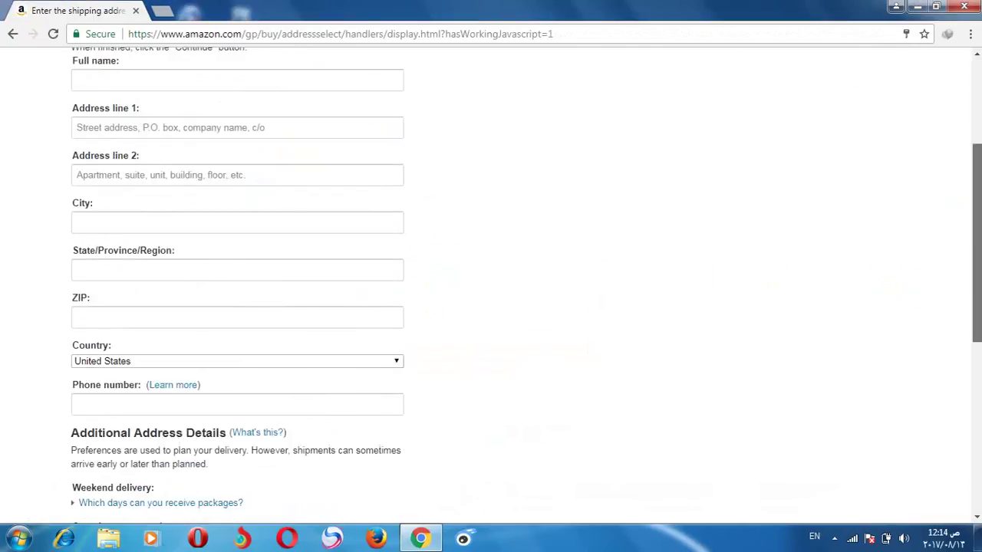
pyautogui.click(835, 539)
pyautogui.click(834, 443)
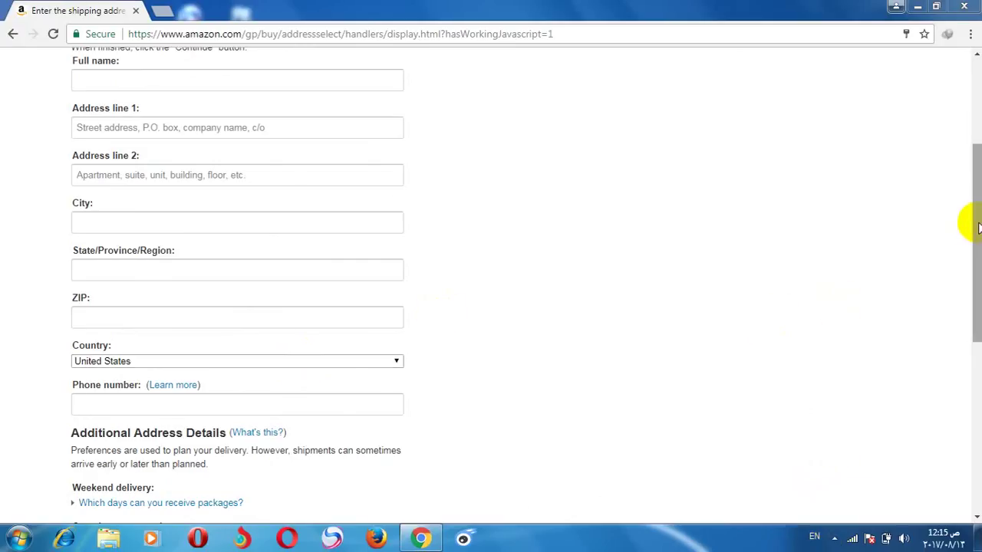
pyautogui.moveTo(968, 222)
pyautogui.mouseDown()
pyautogui.moveTo(973, 196)
pyautogui.moveTo(964, 217)
pyautogui.mouseUp()
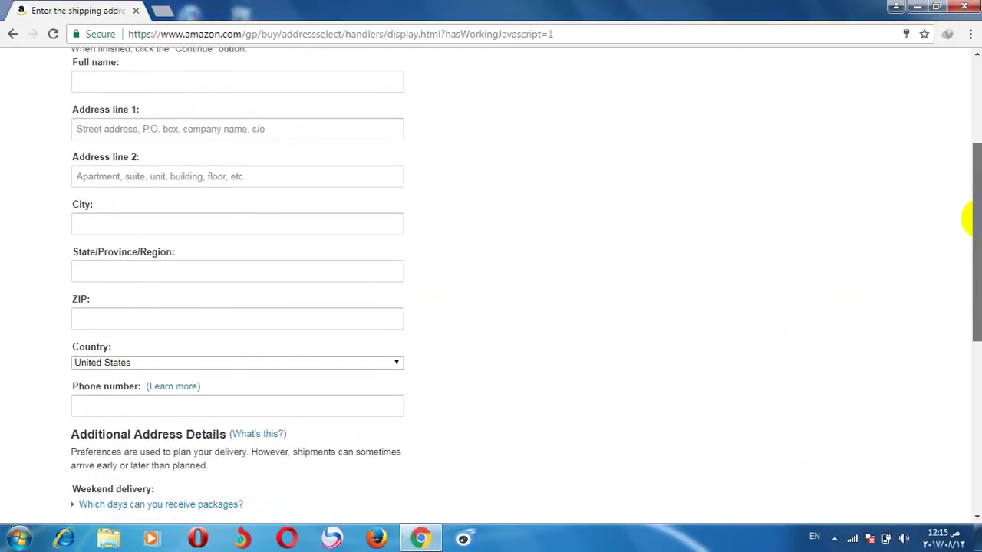
# Step: Choose Iraq from the Country list and dismiss the download manager message
pyautogui.click(303, 360)
pyautogui.moveTo(397, 322); pyautogui.dragTo(396, 220)
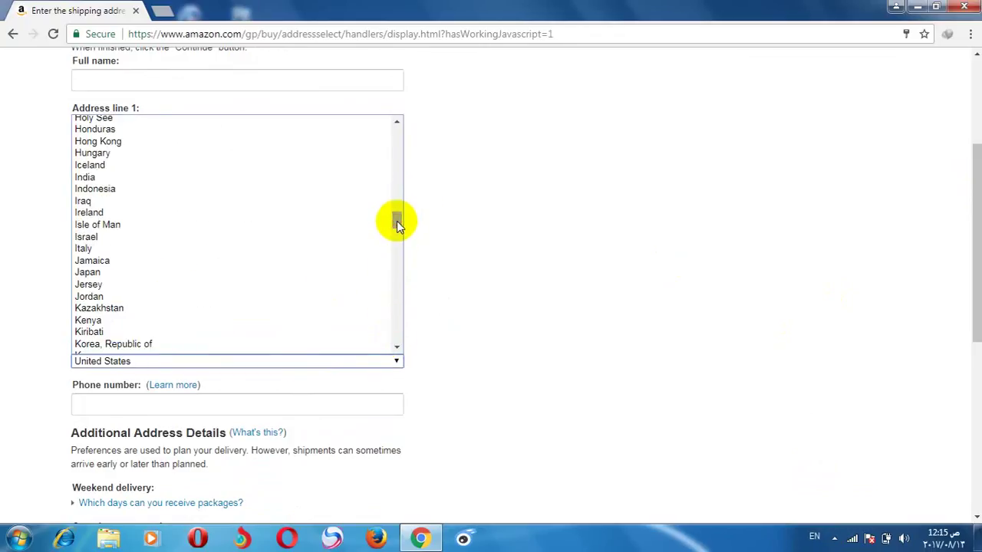
pyautogui.click(185, 205)
pyautogui.click(606, 314)
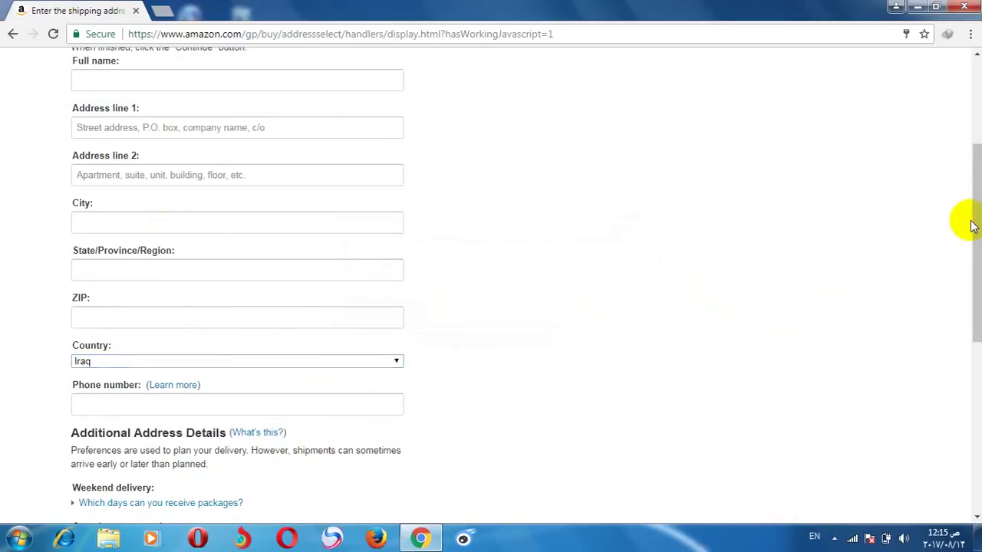
pyautogui.moveTo(969, 222); pyautogui.dragTo(974, 212)
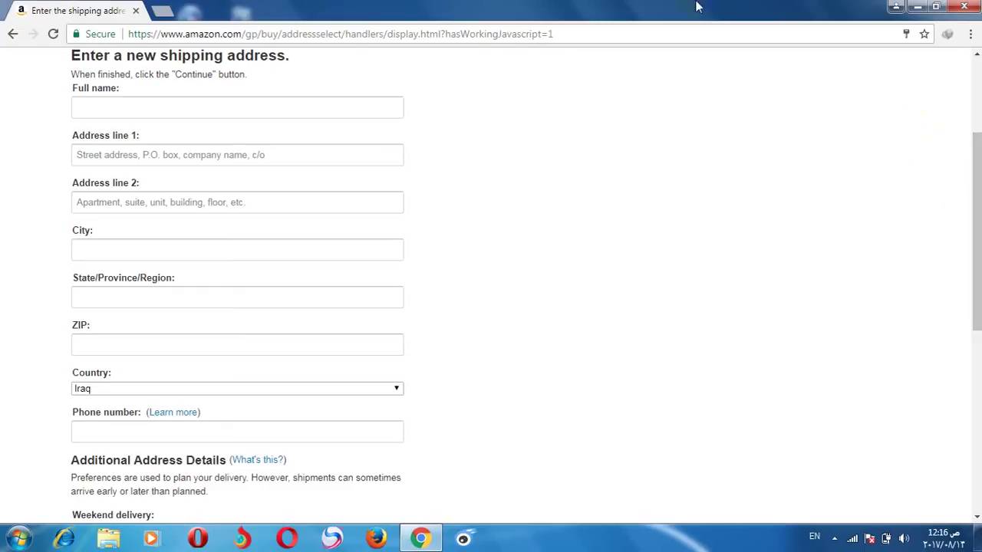
# Step: Enter the recipient's full name and a Baghdad street address in Address line 1
pyautogui.click(312, 109)
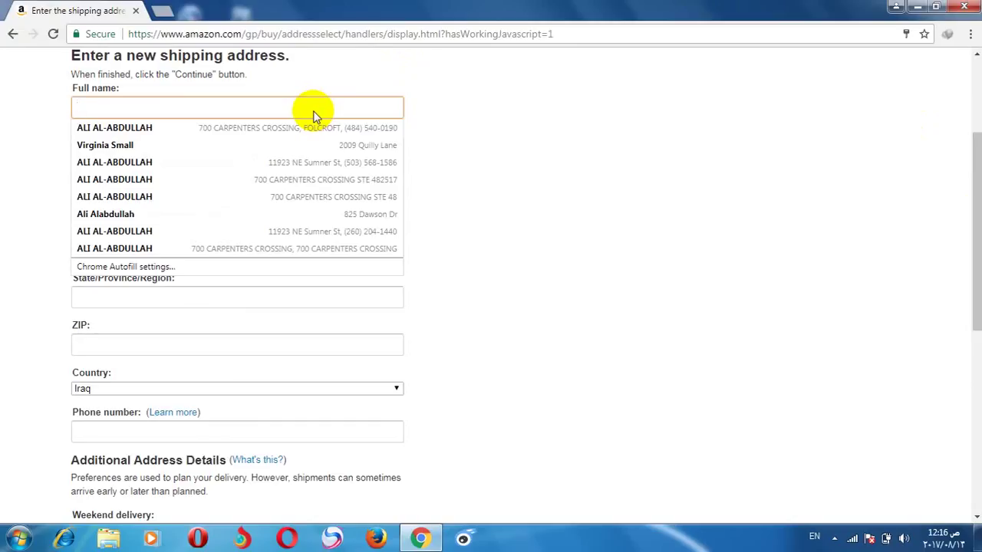
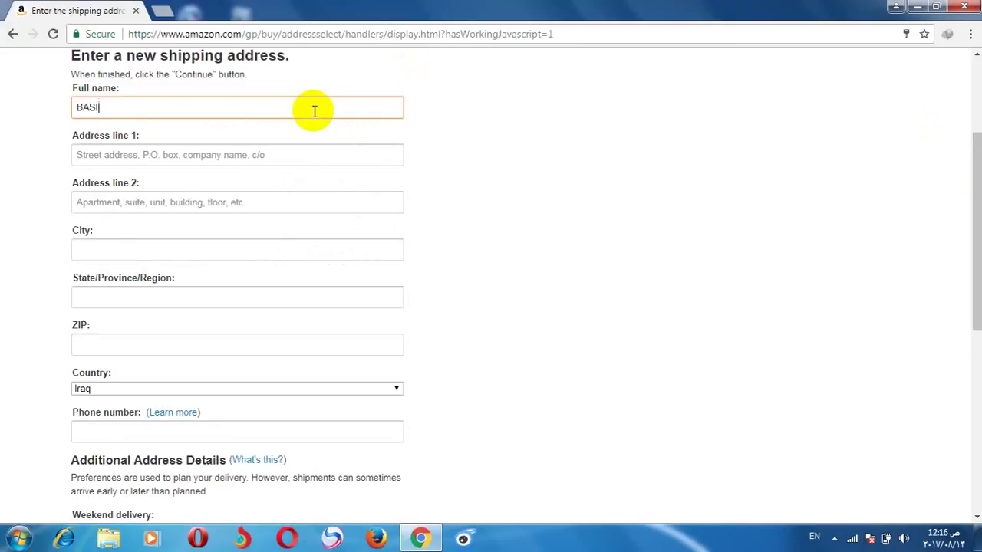
pyautogui.click(233, 163)
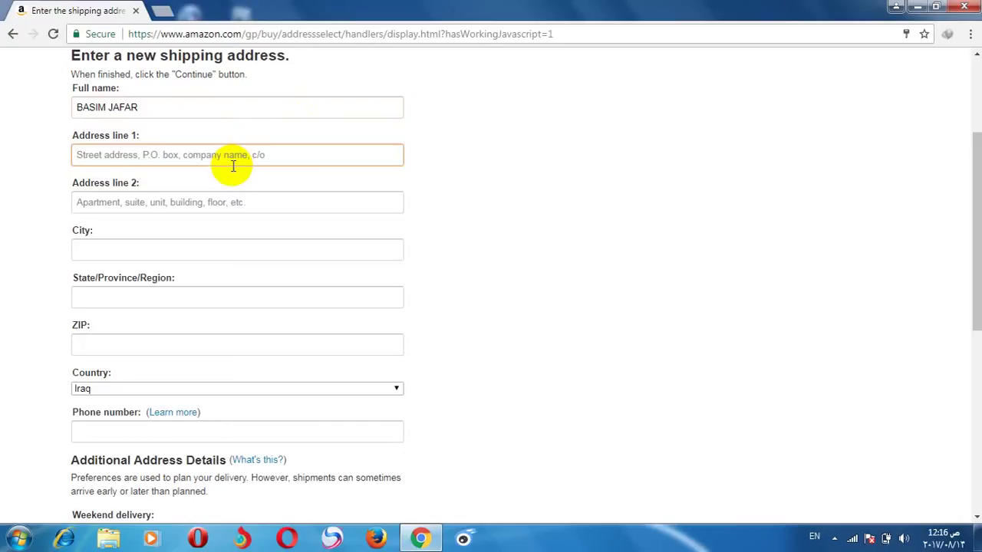
pyautogui.click(154, 158)
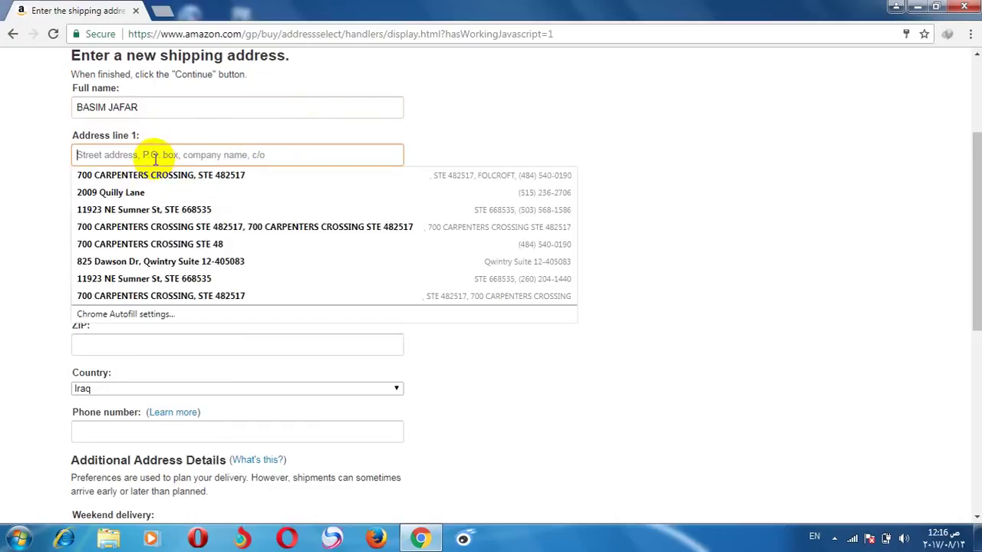
pyautogui.click(90, 153)
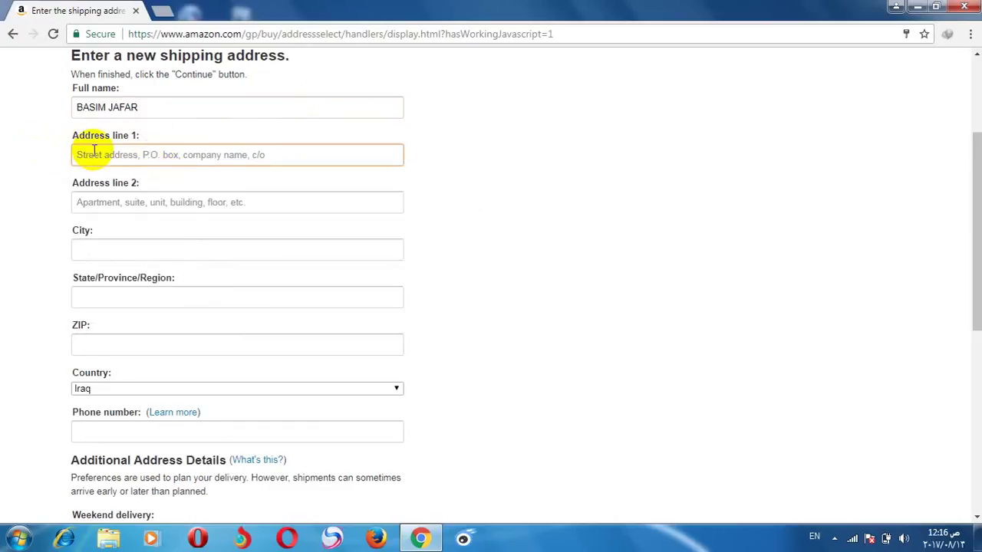
pyautogui.write('I')
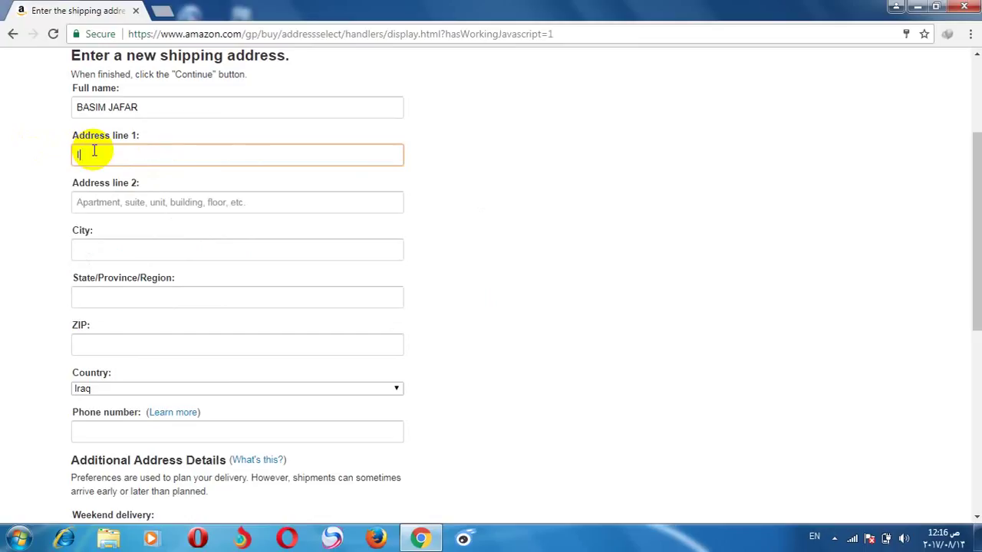
pyautogui.write('raq-')
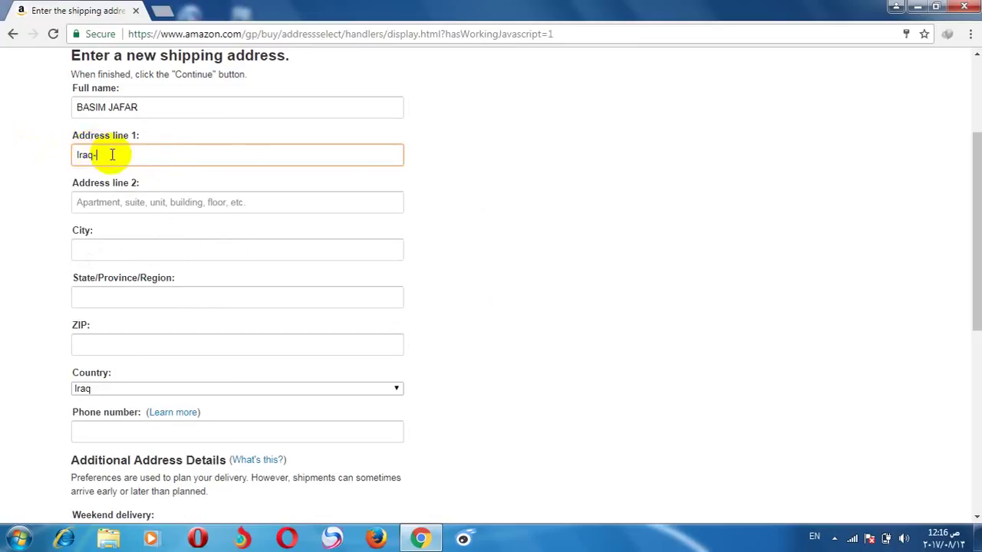
pyautogui.write('Baghdad-')
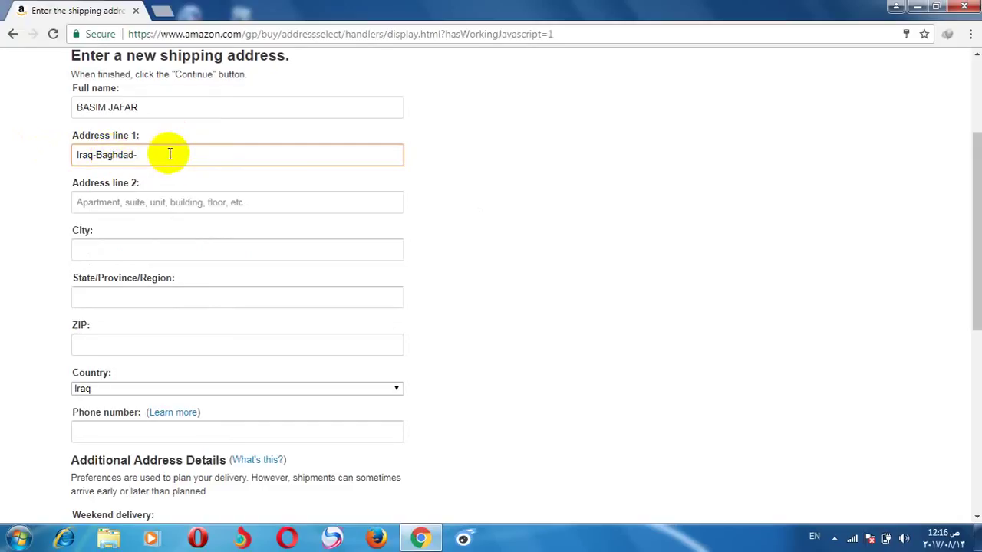
pyautogui.write('Karada')
# Step: Put the recipient's mobile number in Address line 2
pyautogui.click(150, 207)
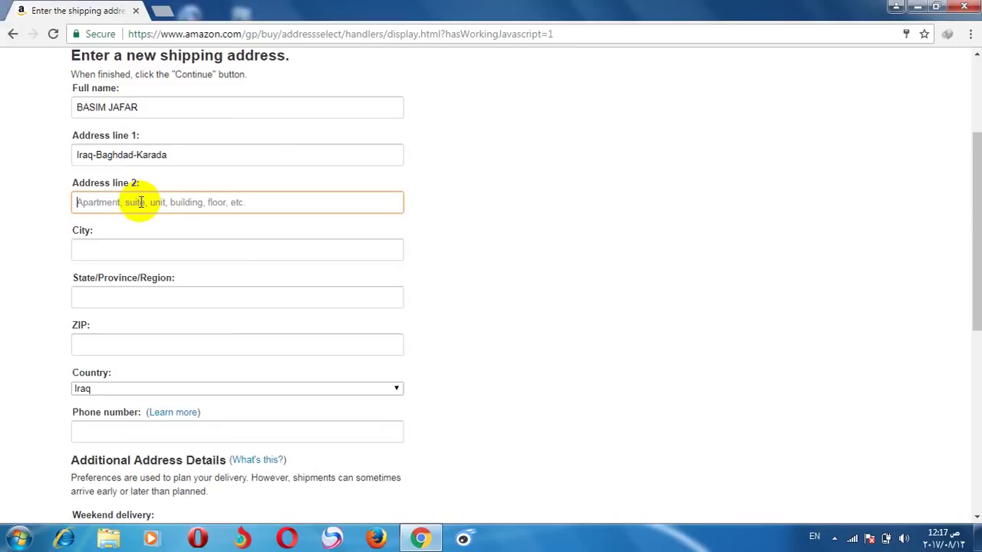
pyautogui.write('M')
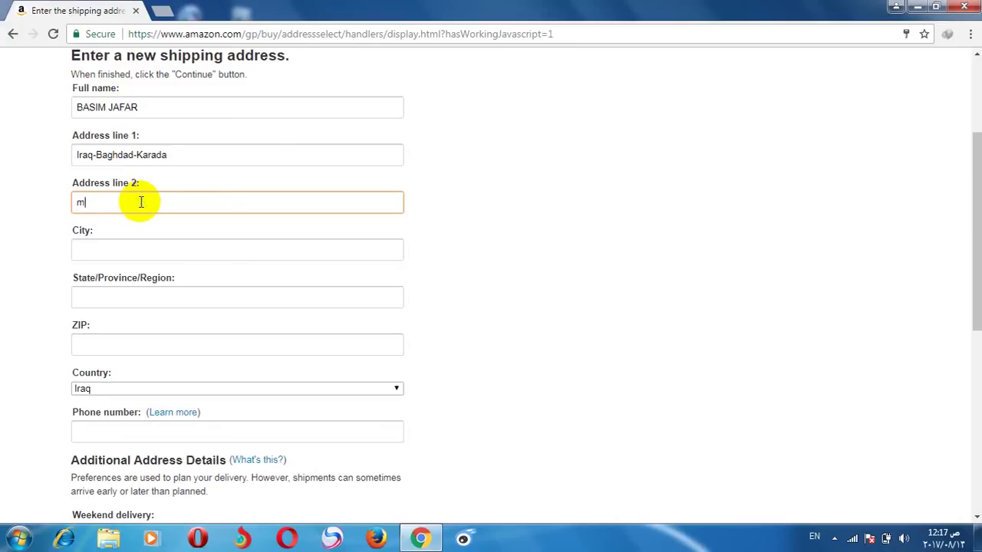
pyautogui.press('BackSpace')
pyautogui.write('MOBI:07700000000')
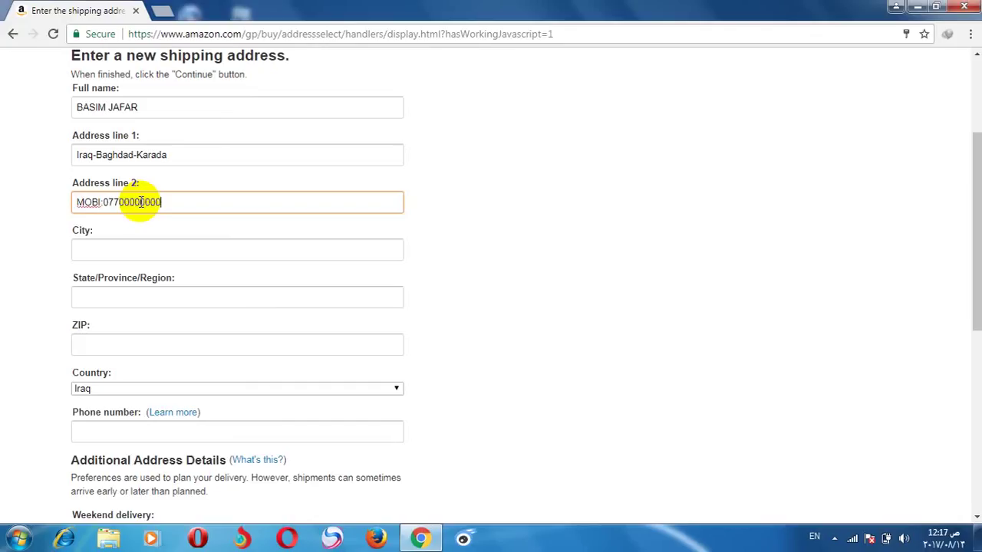
pyautogui.moveTo(191, 202); pyautogui.dragTo(102, 213)
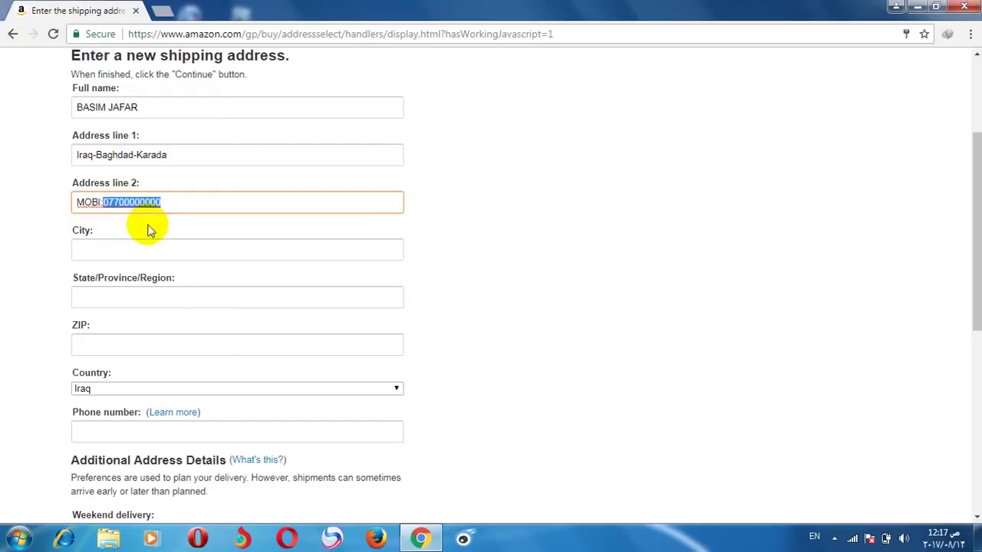
pyautogui.click(130, 257)
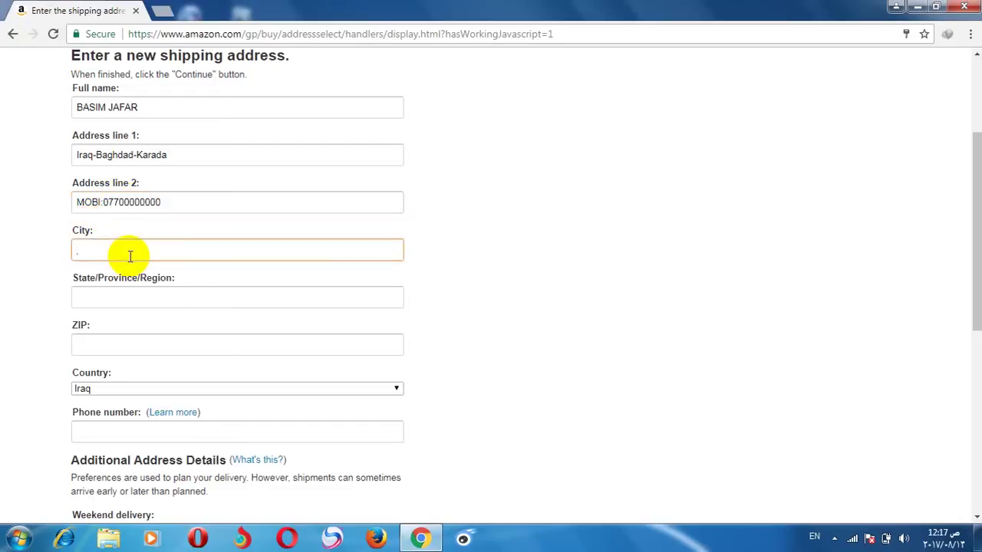
# Step: Enter Baghdad as the city and BA as the state/province/region
pyautogui.write('Baghdad')
pyautogui.click(121, 296)
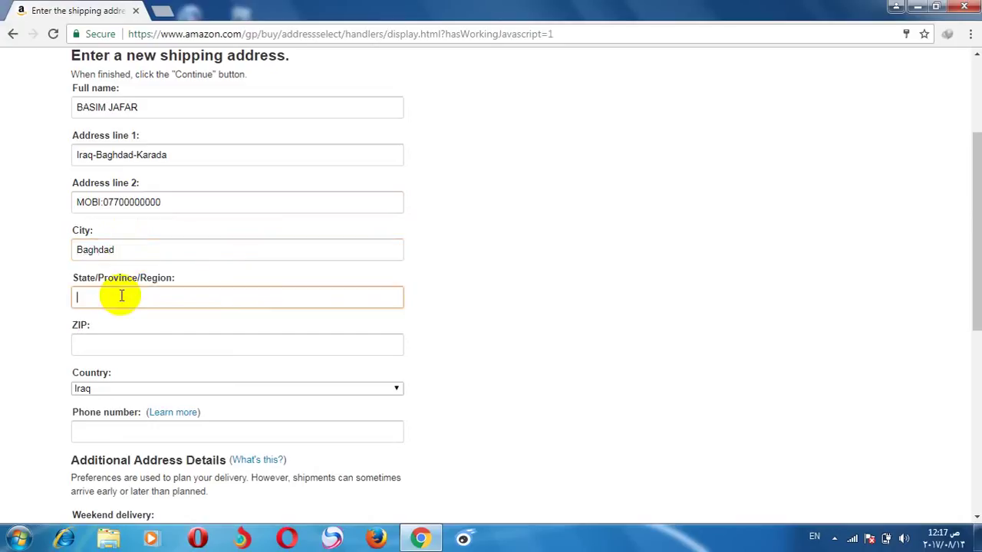
pyautogui.write('BA')
pyautogui.press('BackSpace')
pyautogui.press('BackSpace')
pyautogui.write('PA')
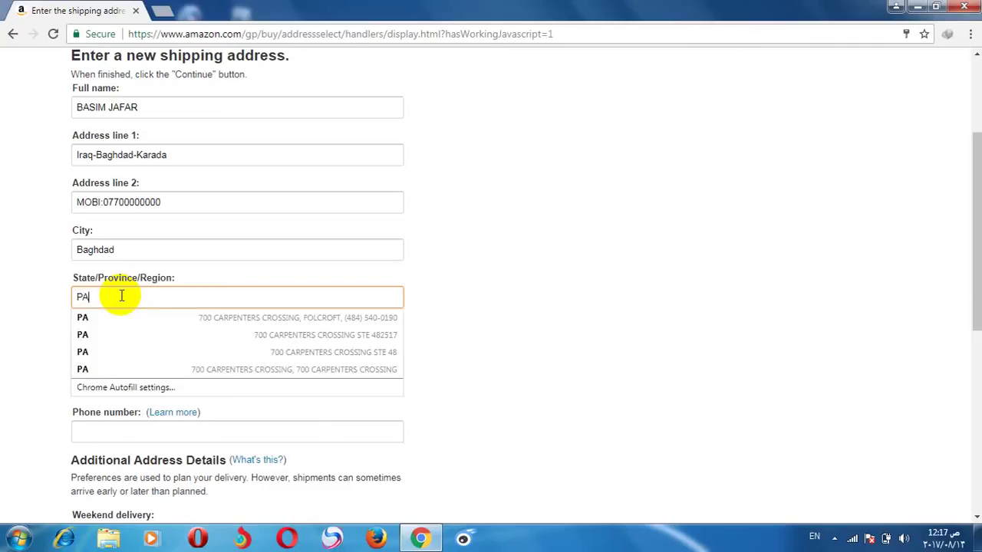
pyautogui.press('BackSpace')
pyautogui.press('BackSpace')
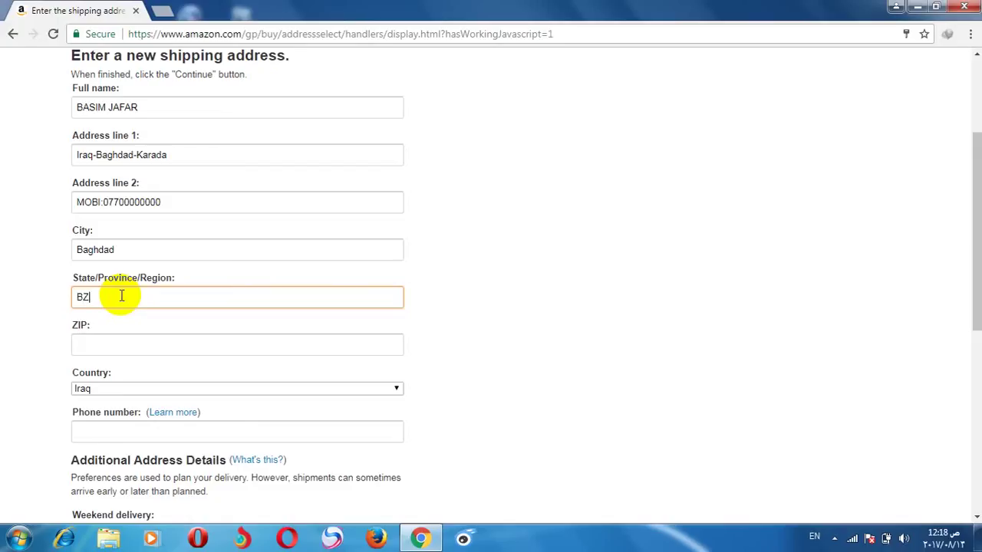
pyautogui.click(115, 345)
pyautogui.click(28, 337)
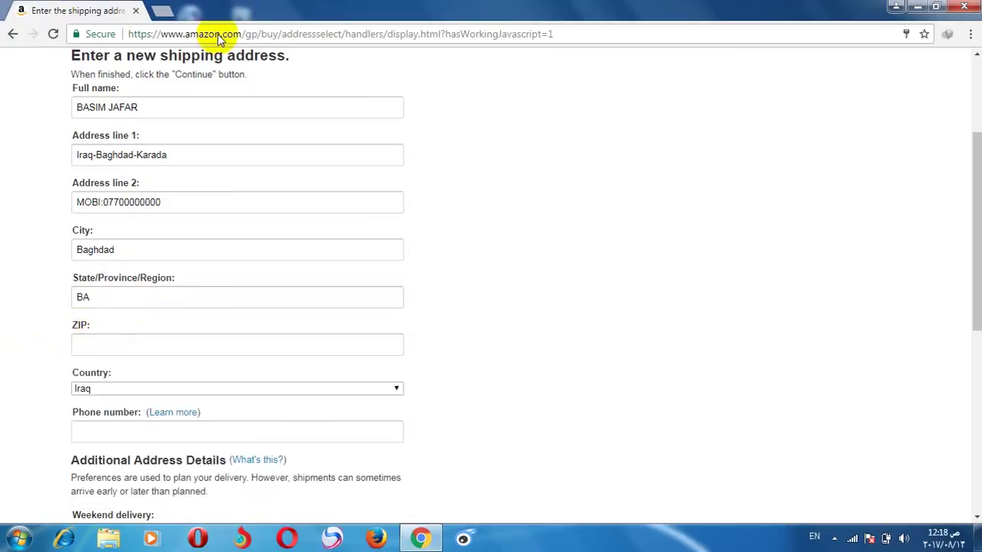
# Step: Google 'zip code of baghdad' in a new tab and open the Arabic Wikipedia postal codes list
pyautogui.click(162, 10)
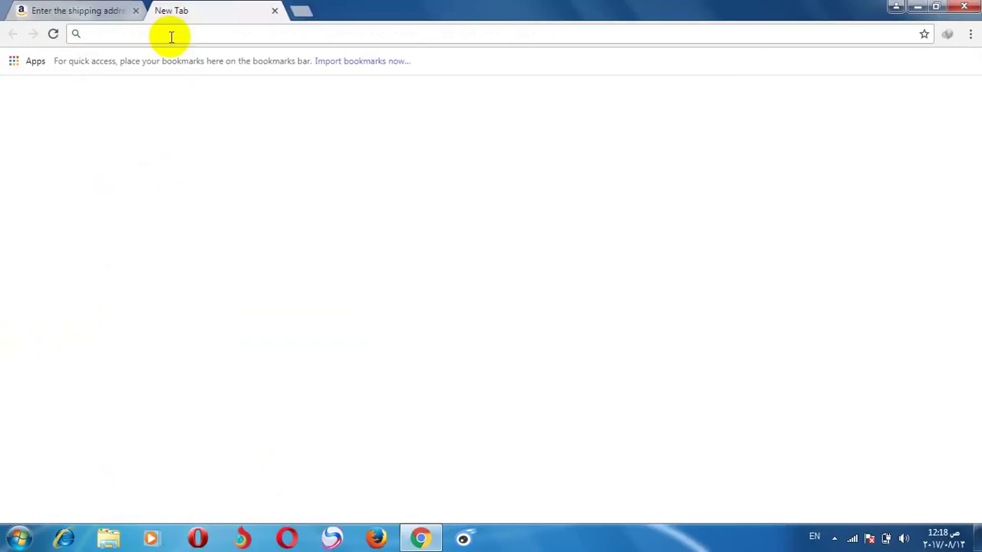
pyautogui.write('google.iq')
pyautogui.click(161, 59)
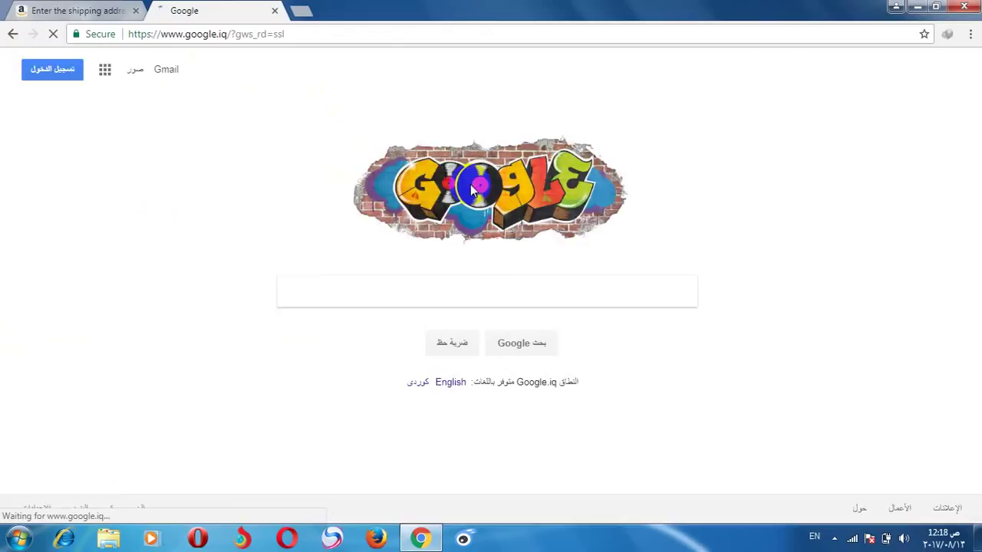
pyautogui.write('x')
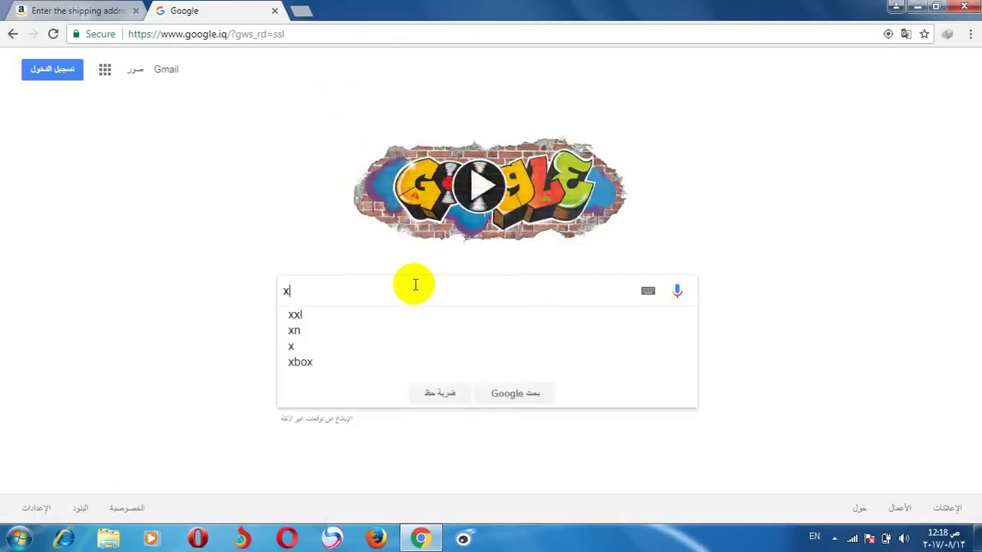
pyautogui.press('BackSpace')
pyautogui.write('zip co')
pyautogui.press('BackSpace')
pyautogui.write('p ')
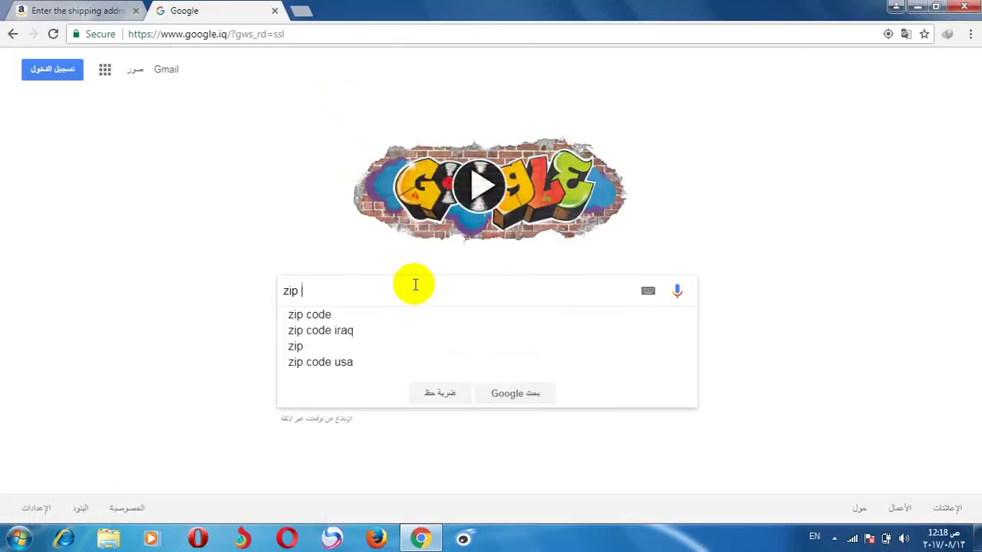
pyautogui.write('code of ')
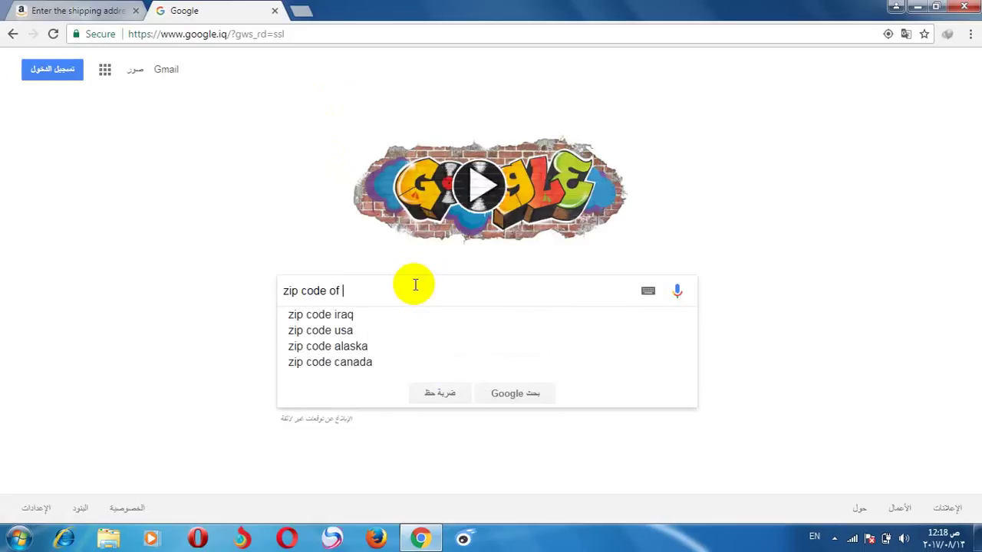
pyautogui.write('baghdad')
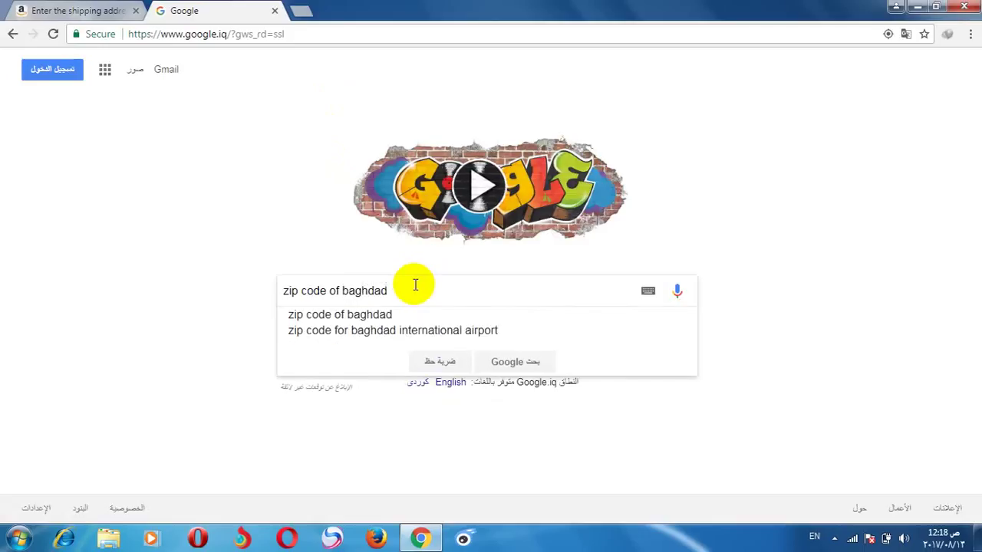
pyautogui.press('Return')
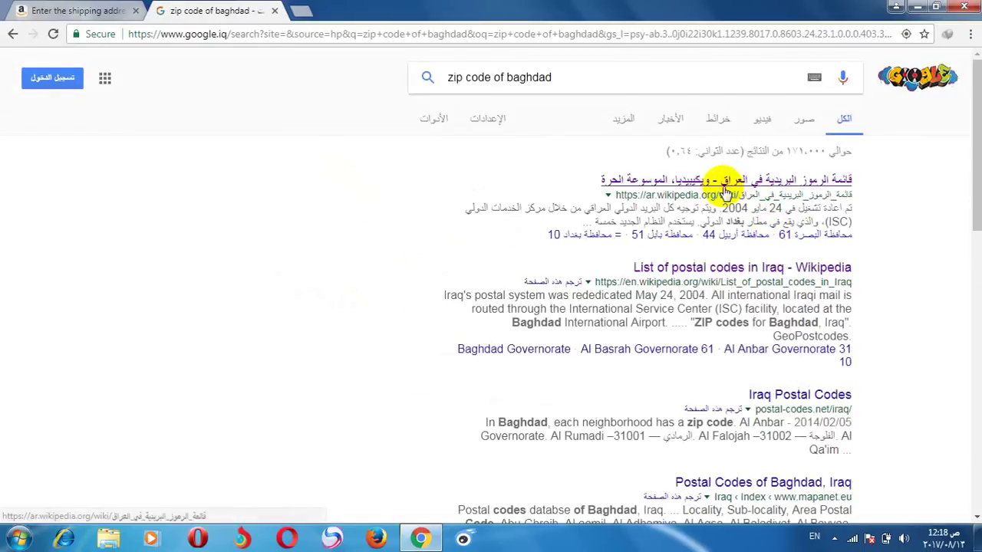
pyautogui.click(721, 184)
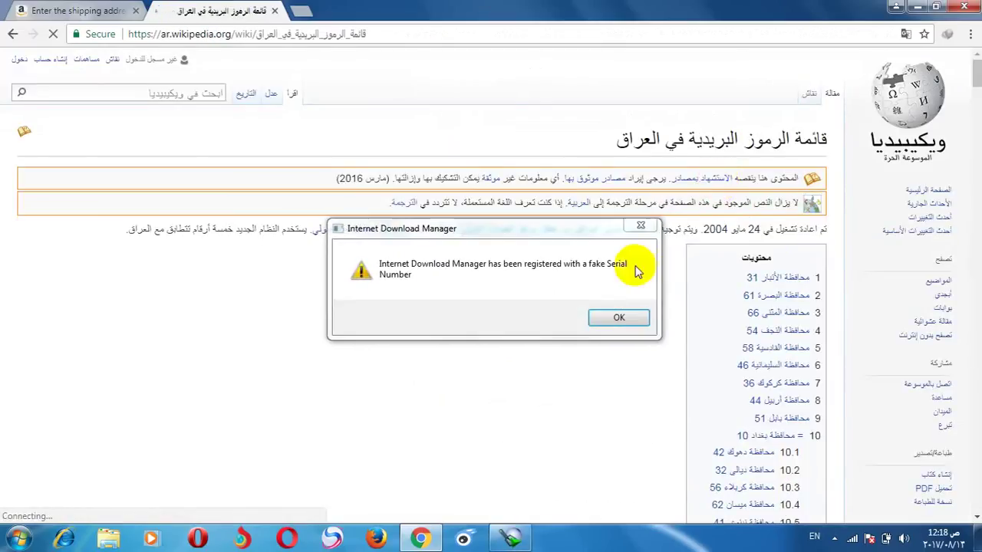
# Step: Dismiss the download manager warning and scroll to the Baghdad (10) postal codes section
pyautogui.click(617, 318)
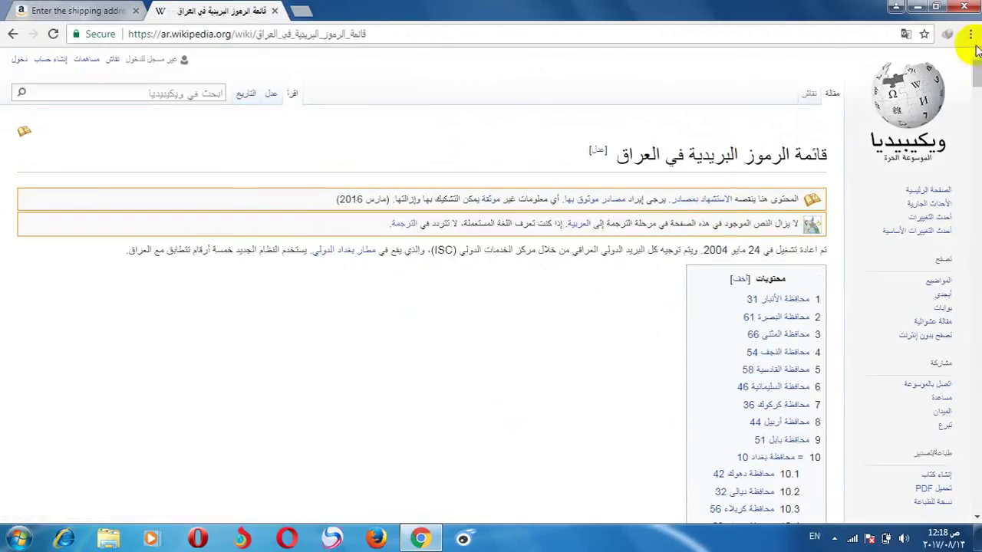
pyautogui.moveTo(977, 83); pyautogui.dragTo(977, 307)
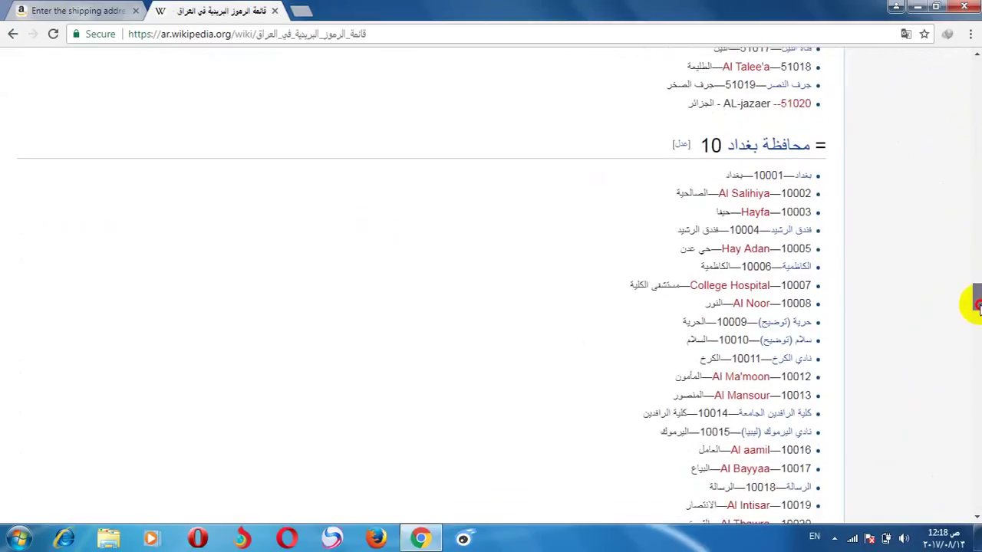
pyautogui.moveTo(977, 307); pyautogui.dragTo(977, 311)
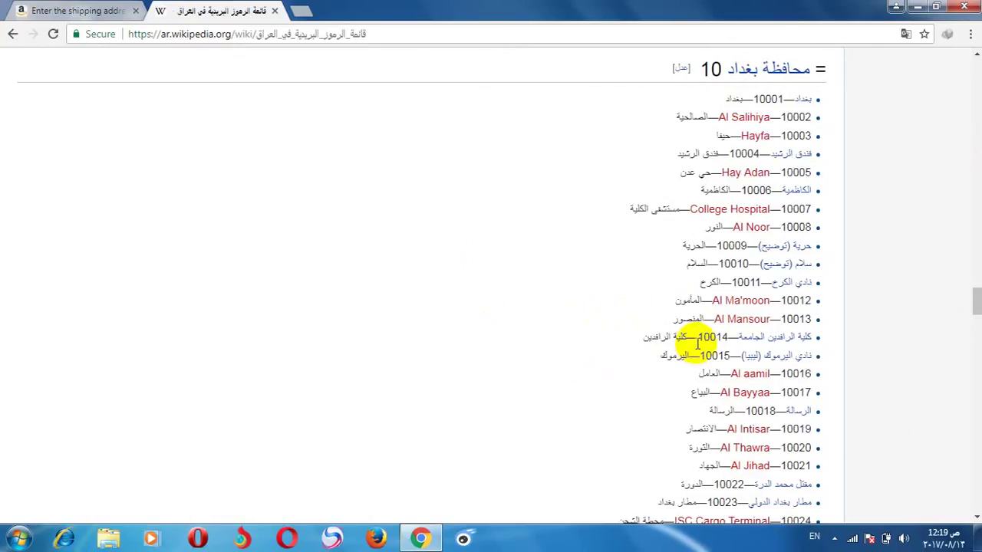
pyautogui.moveTo(675, 305); pyautogui.dragTo(643, 283)
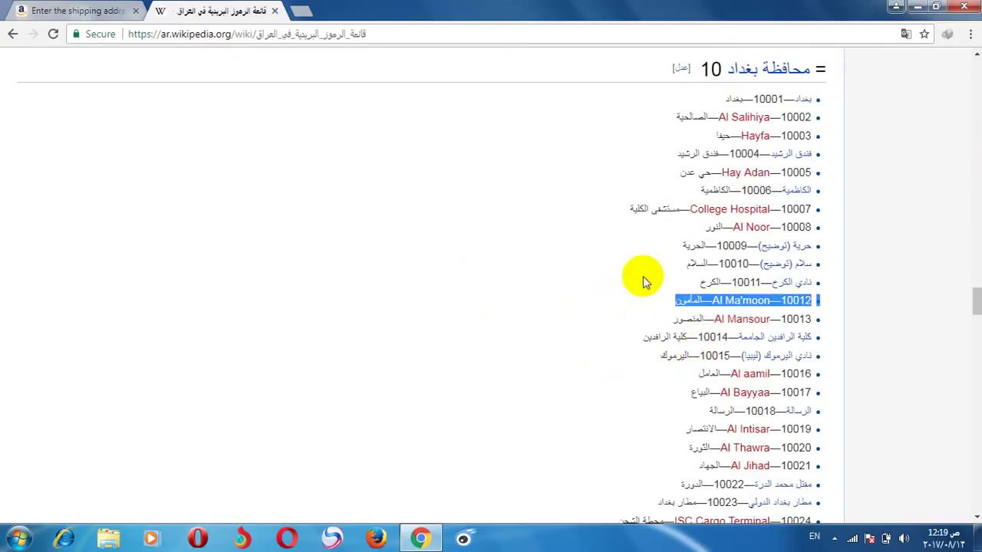
pyautogui.click(859, 331)
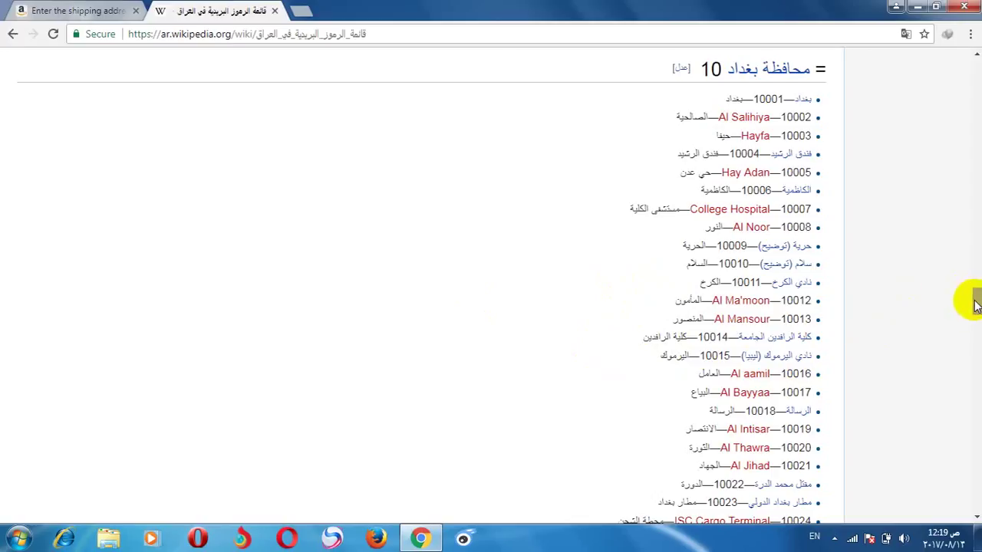
pyautogui.moveTo(978, 303); pyautogui.dragTo(978, 335)
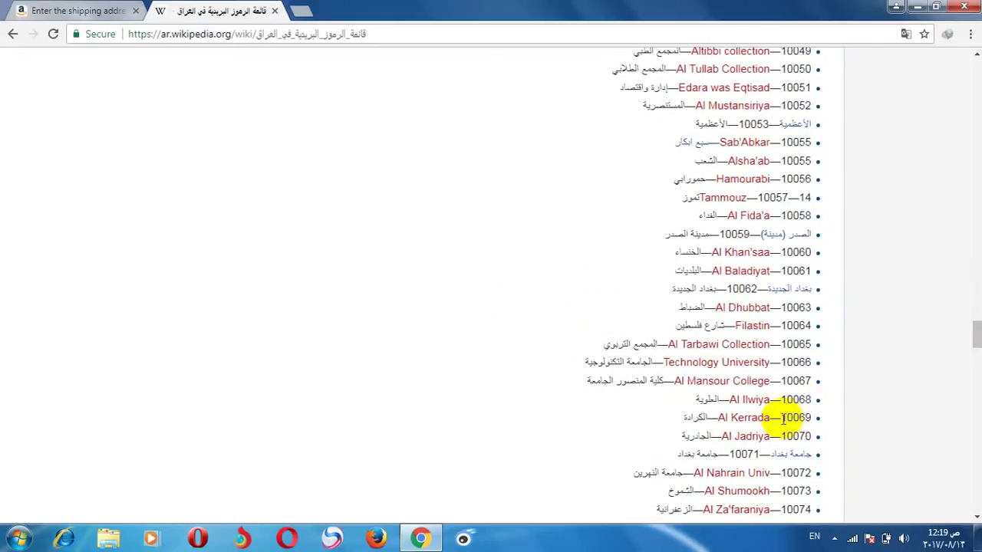
# Step: Select Al Kerrada's postal code 10069 and return to the Amazon shipping form
pyautogui.doubleClick(783, 418)
pyautogui.rightClick(805, 421)
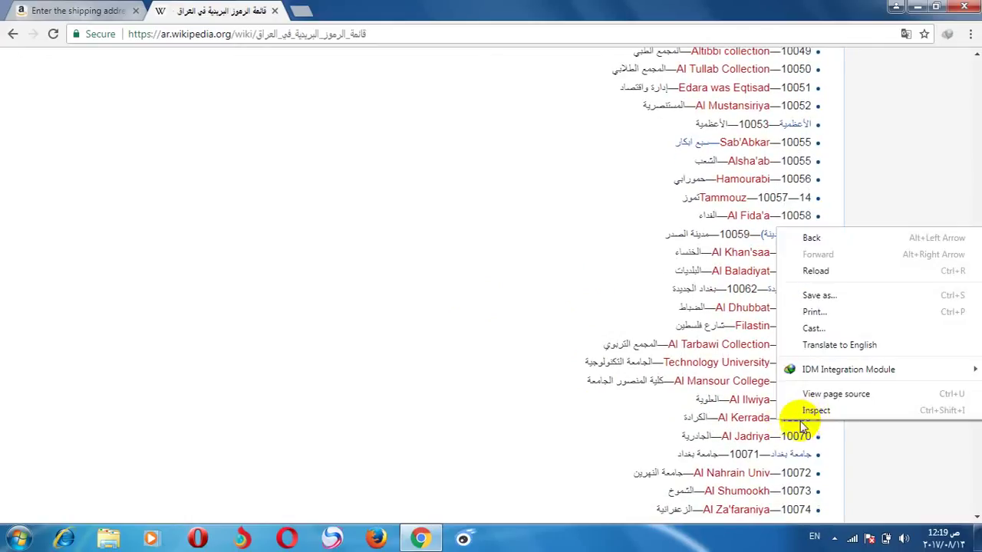
pyautogui.click(778, 418)
pyautogui.doubleClick(783, 418)
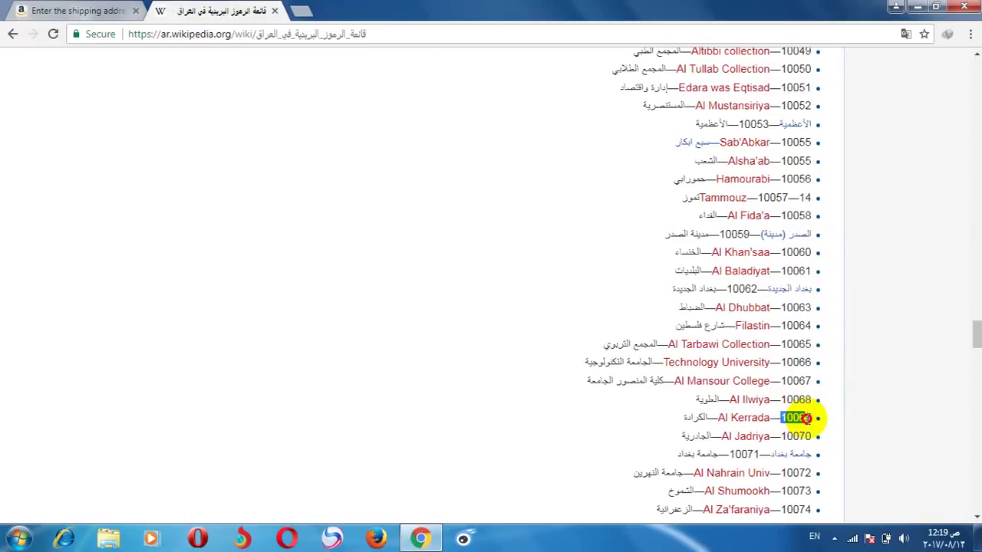
pyautogui.rightClick(807, 418)
pyautogui.click(787, 418)
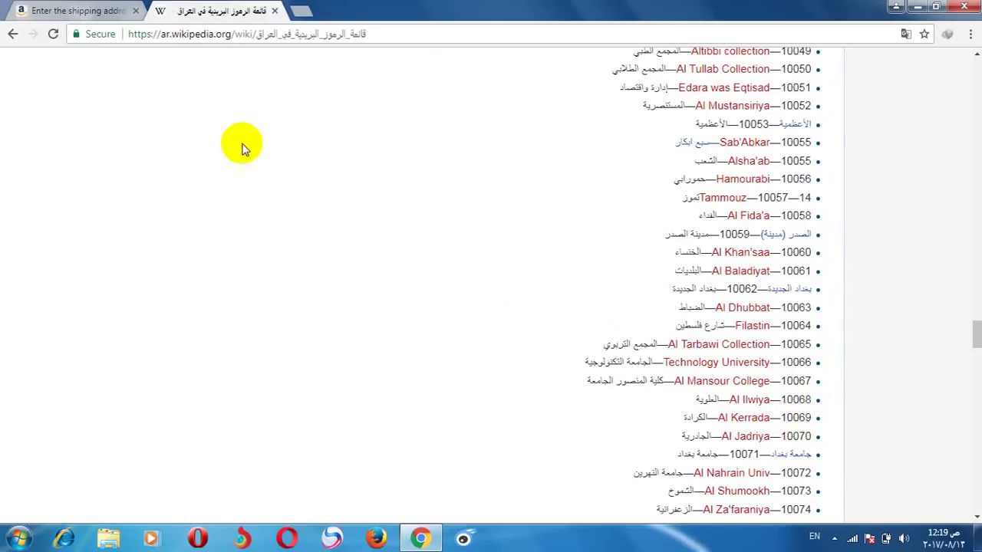
pyautogui.click(23, 9)
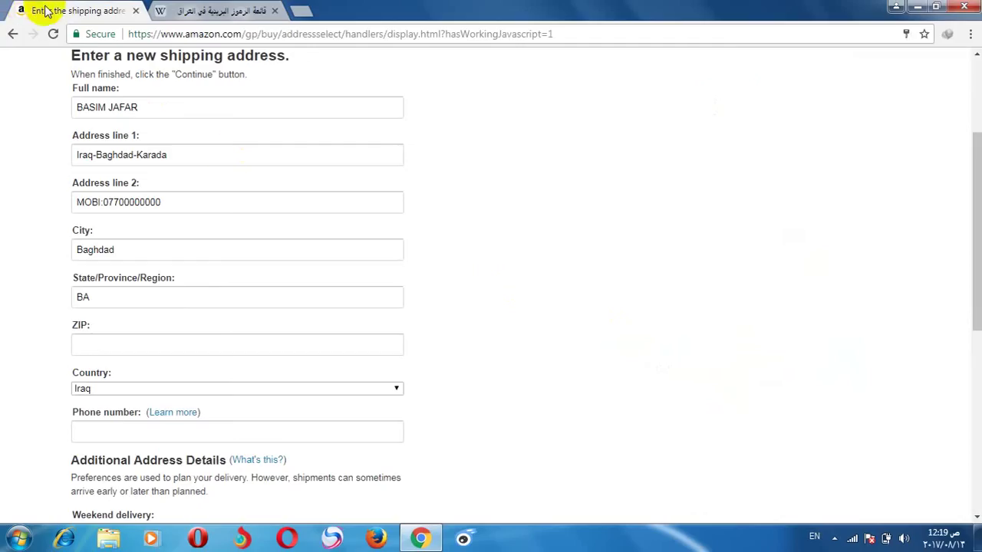
# Step: Enter the ZIP code and the recipient's phone number, then scroll down the form
pyautogui.click(130, 345)
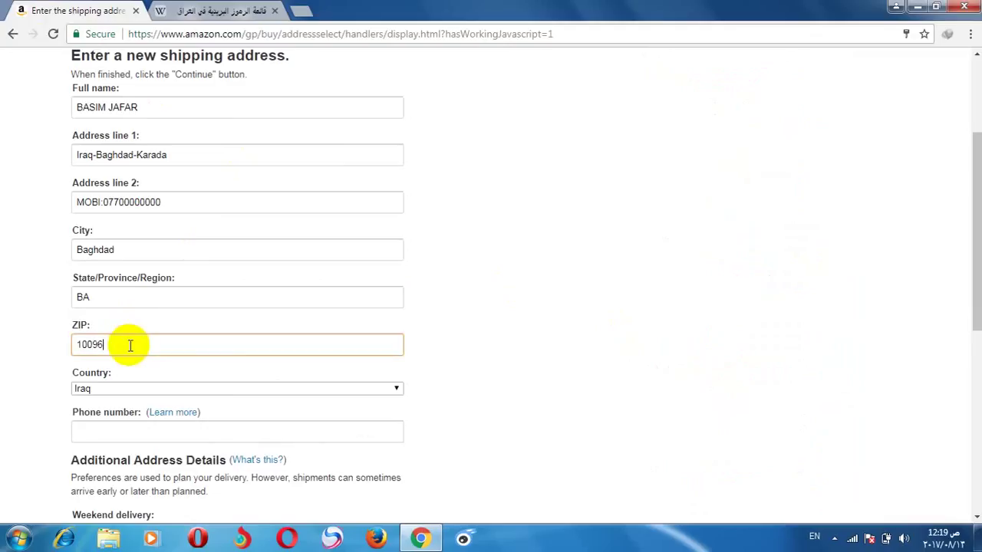
pyautogui.click(17, 361)
pyautogui.click(95, 433)
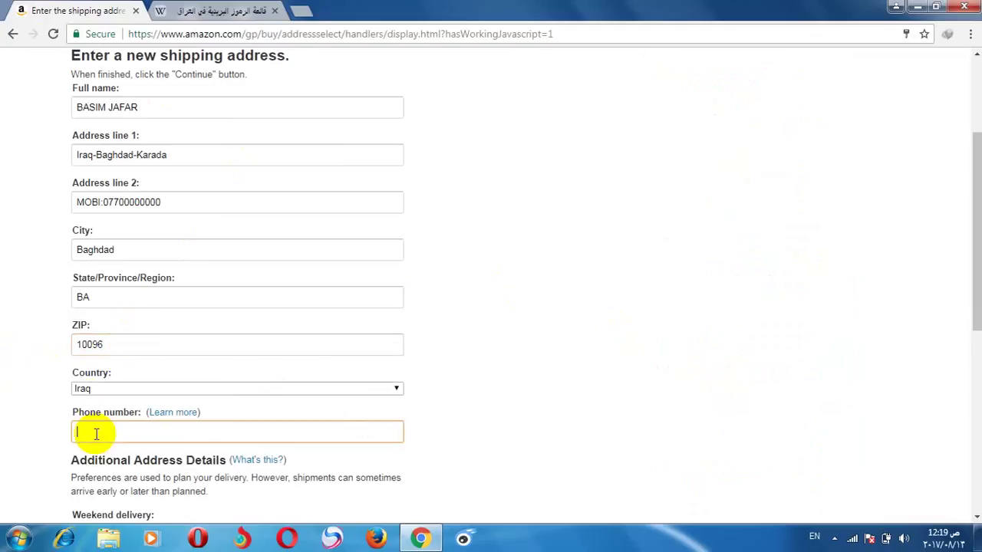
pyautogui.write('0')
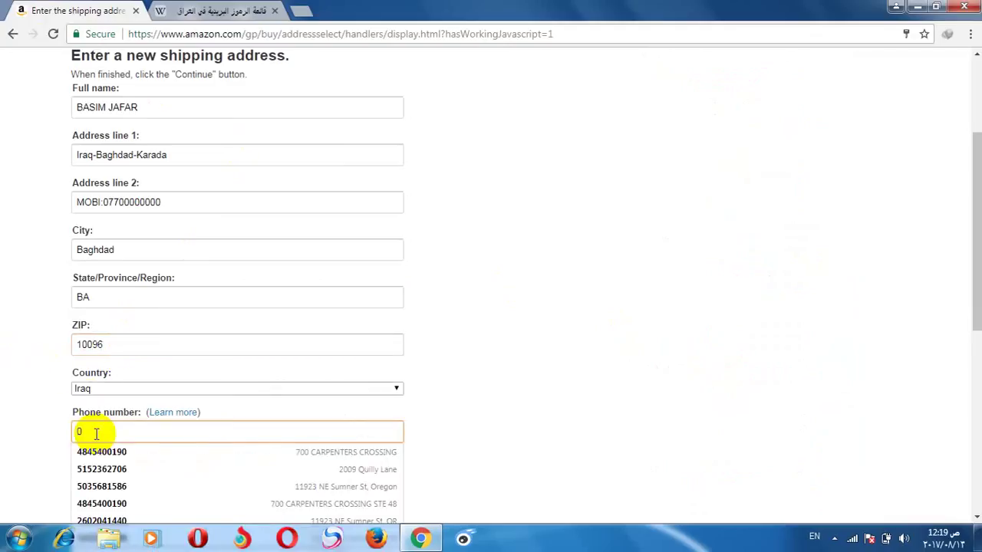
pyautogui.write('7700000000')
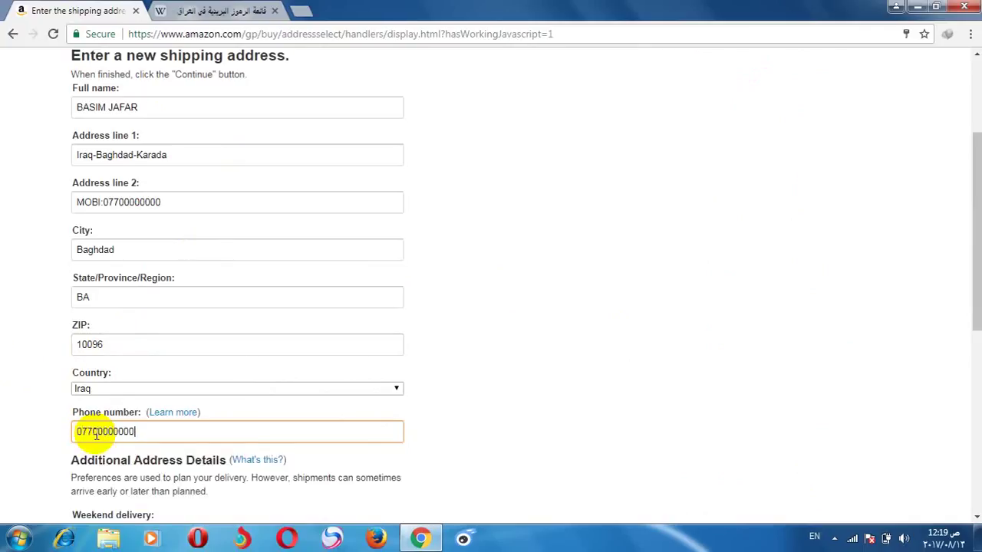
pyautogui.click(6, 426)
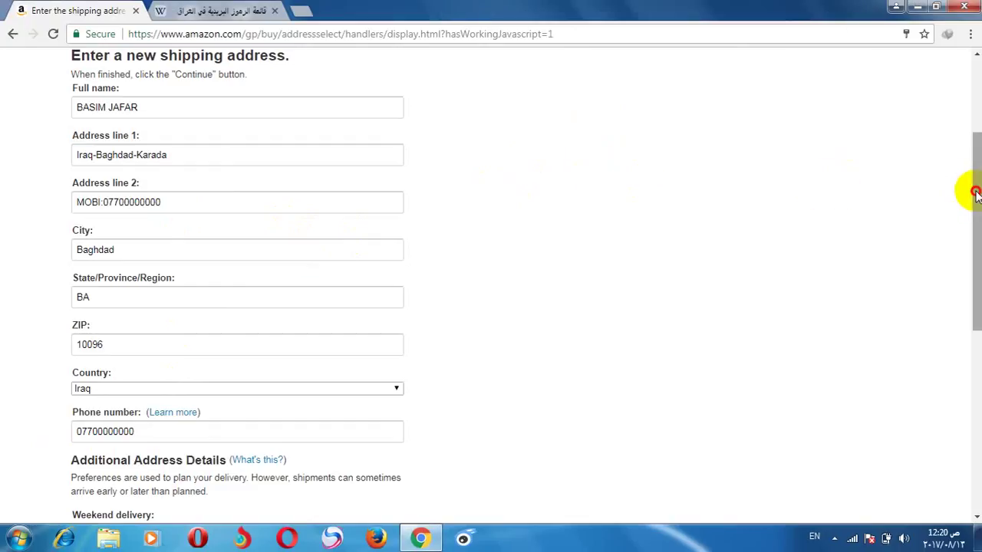
pyautogui.moveTo(978, 204); pyautogui.dragTo(977, 195)
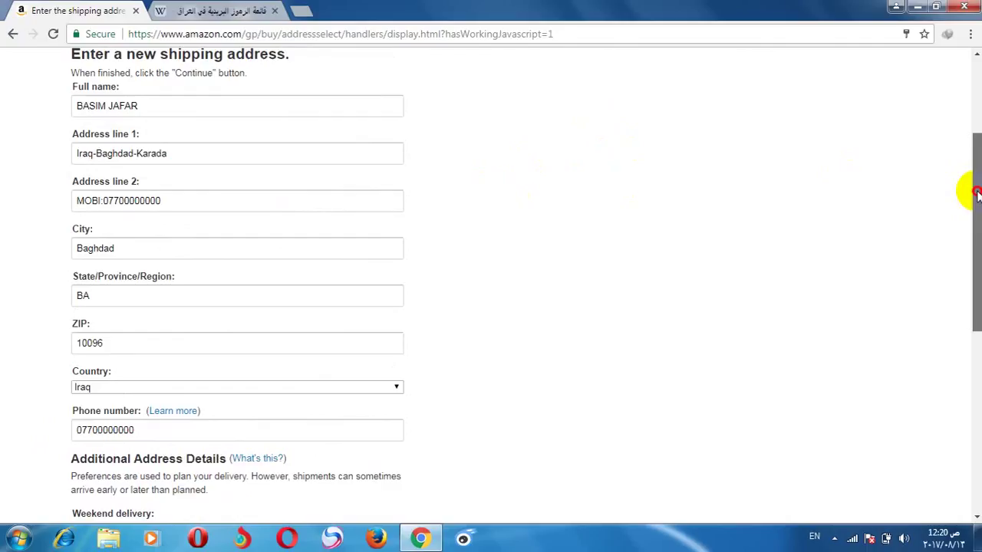
pyautogui.moveTo(977, 194); pyautogui.dragTo(977, 318)
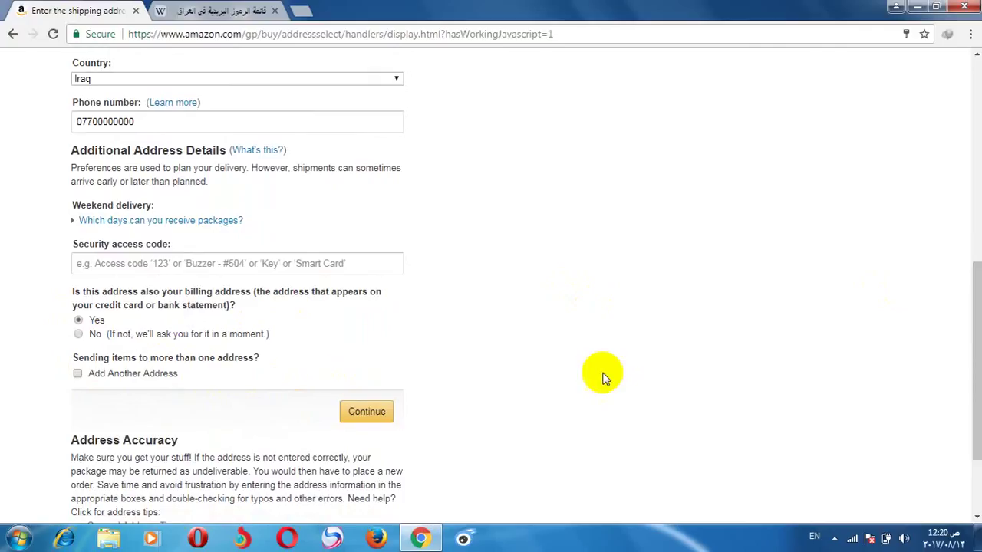
# Step: Review the address fields and submit the Baghdad shipping address
pyautogui.moveTo(971, 307); pyautogui.dragTo(941, 148)
pyautogui.click(220, 231)
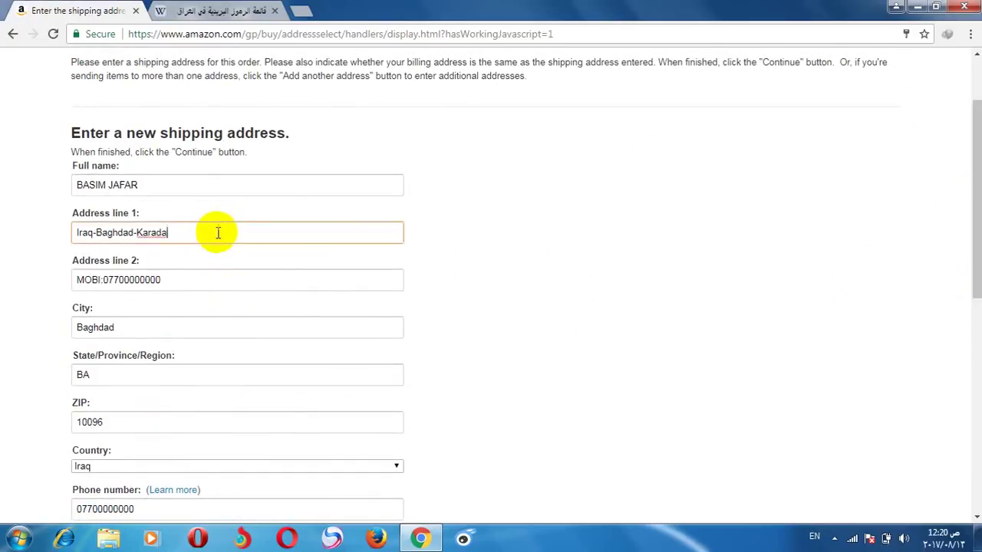
pyautogui.click(965, 246)
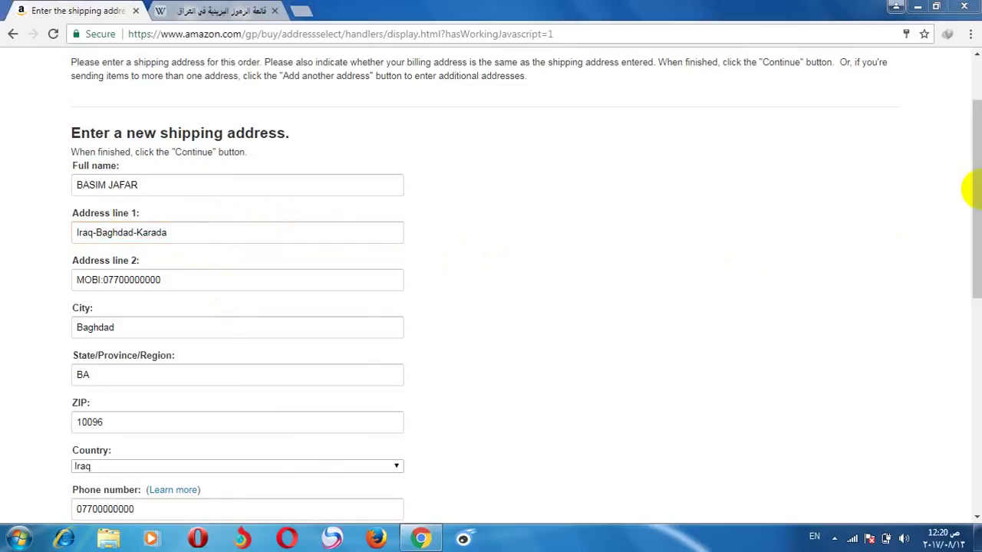
pyautogui.moveTo(978, 221); pyautogui.dragTo(979, 392)
pyautogui.click(364, 318)
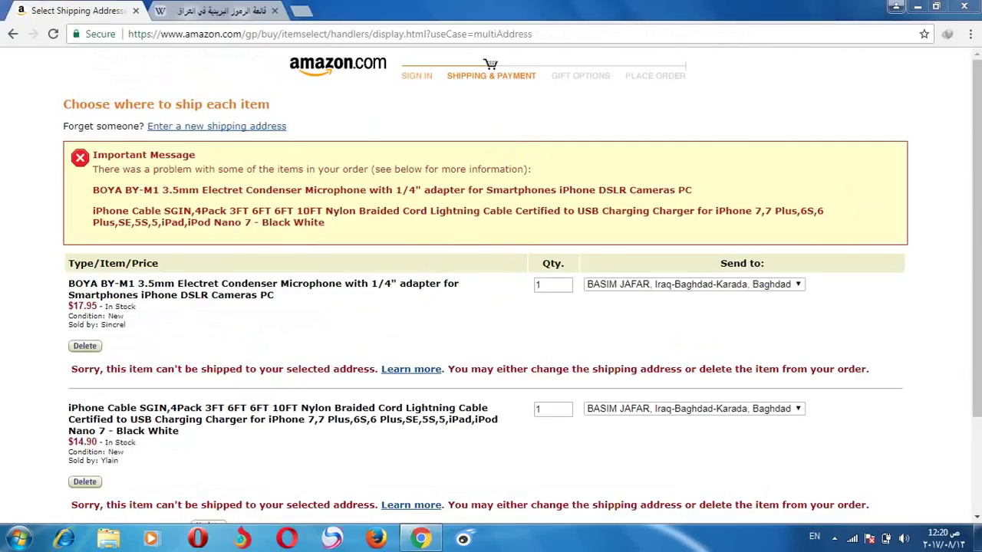
# Step: Delete the microphone and lightning cable that can't ship to Iraq, then go to the Amazon homepage
pyautogui.click(82, 347)
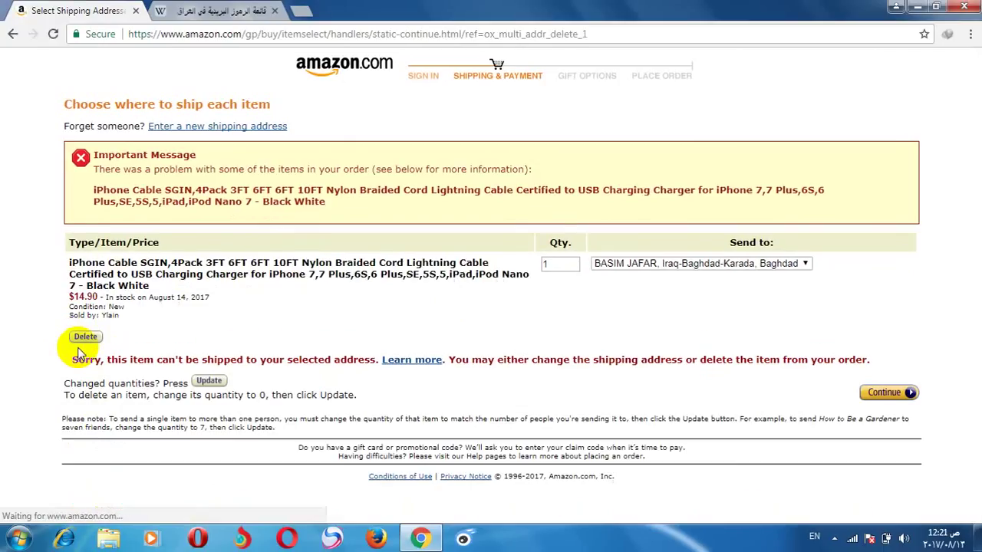
pyautogui.click(84, 342)
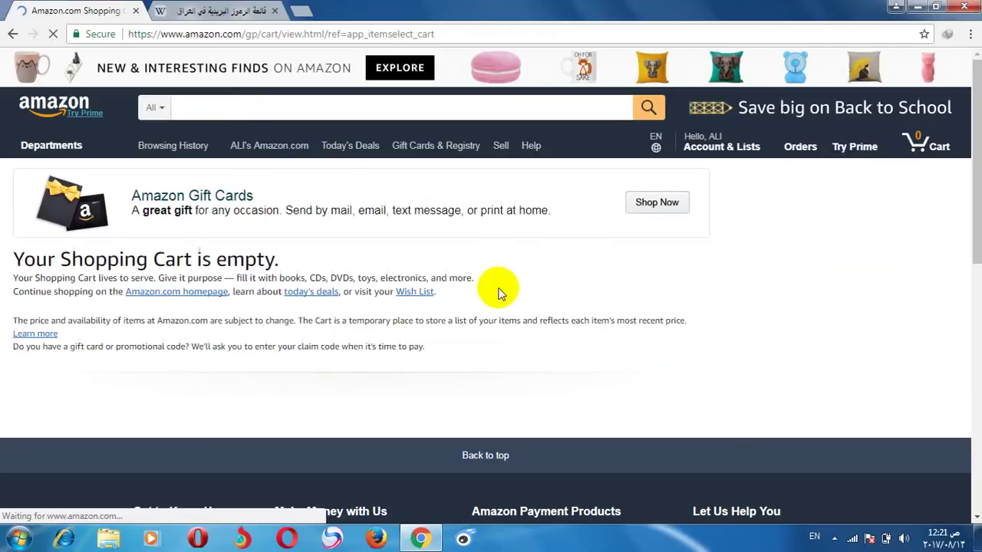
pyautogui.click(47, 107)
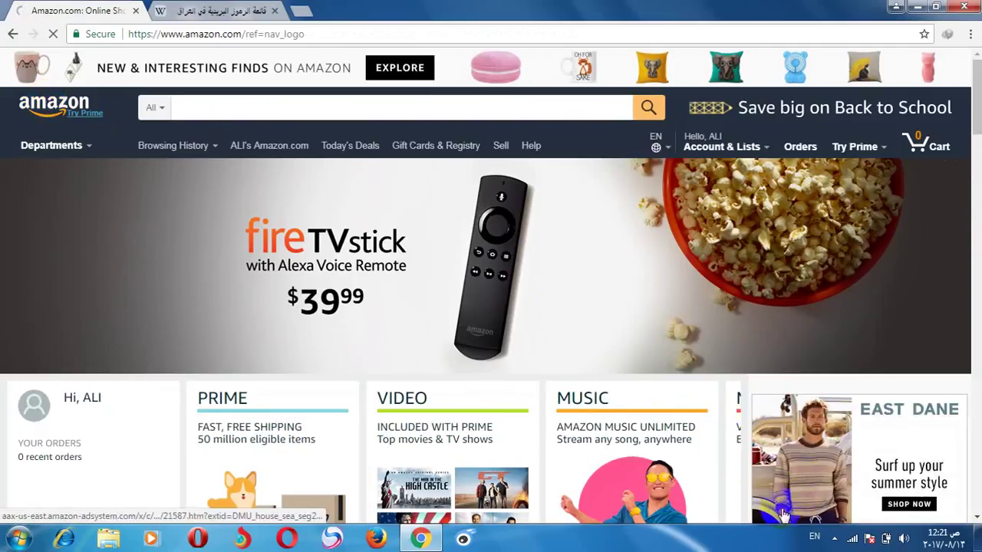
# Step: Search Amazon for 'iphone charger' using the search suggestion
pyautogui.click(834, 538)
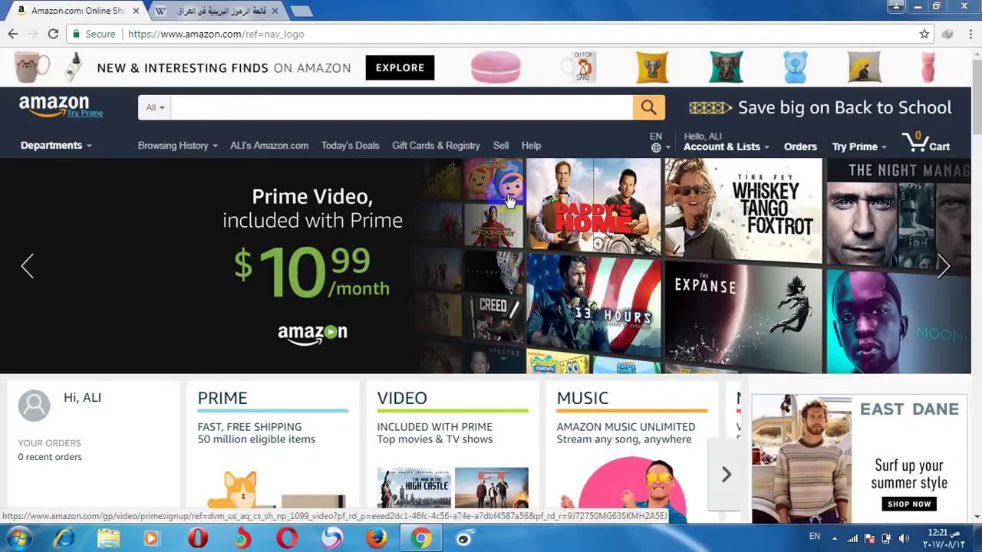
pyautogui.click(431, 113)
pyautogui.write('a')
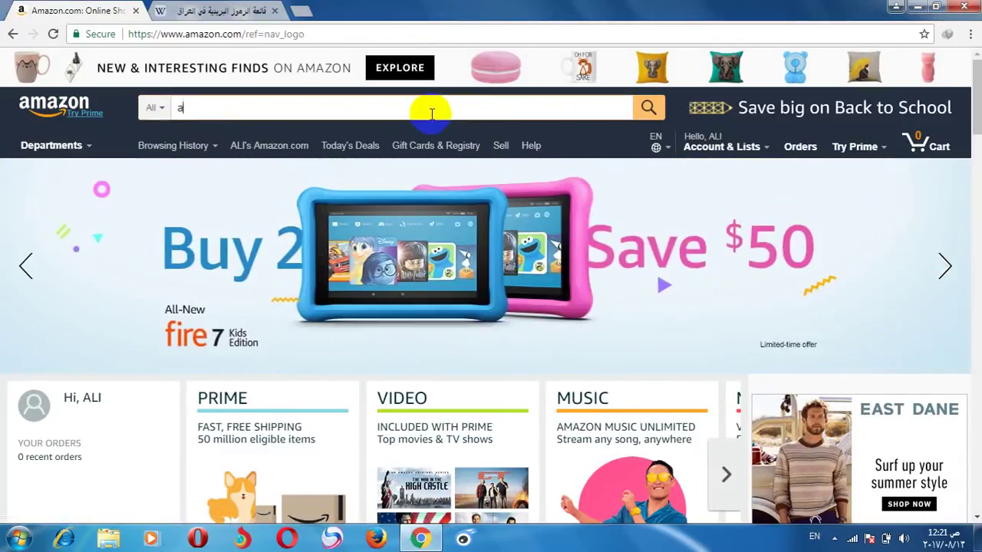
pyautogui.write('phone')
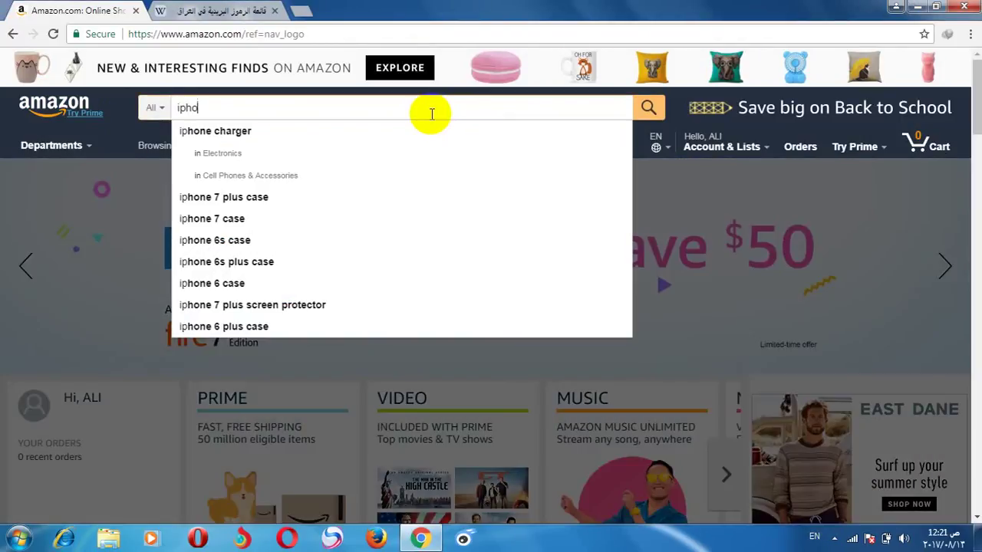
pyautogui.click(296, 132)
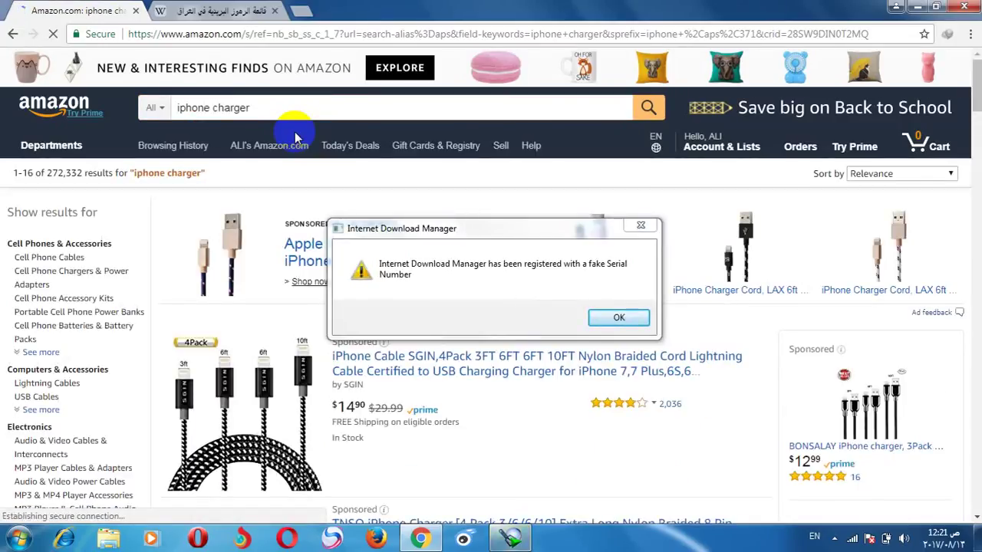
# Step: Dismiss the download manager warning and bring the results' Refine by filters into view
pyautogui.click(606, 318)
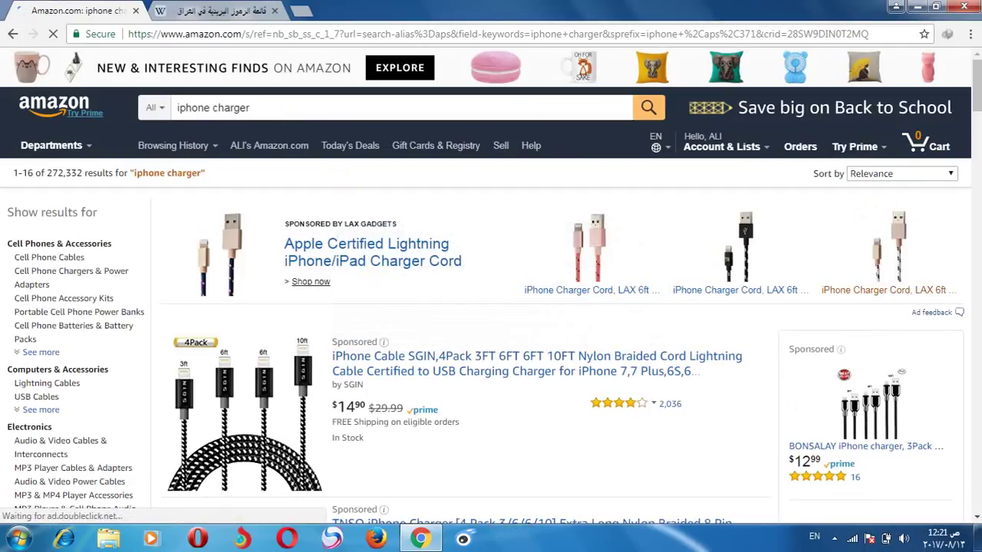
pyautogui.moveTo(978, 106); pyautogui.dragTo(975, 115)
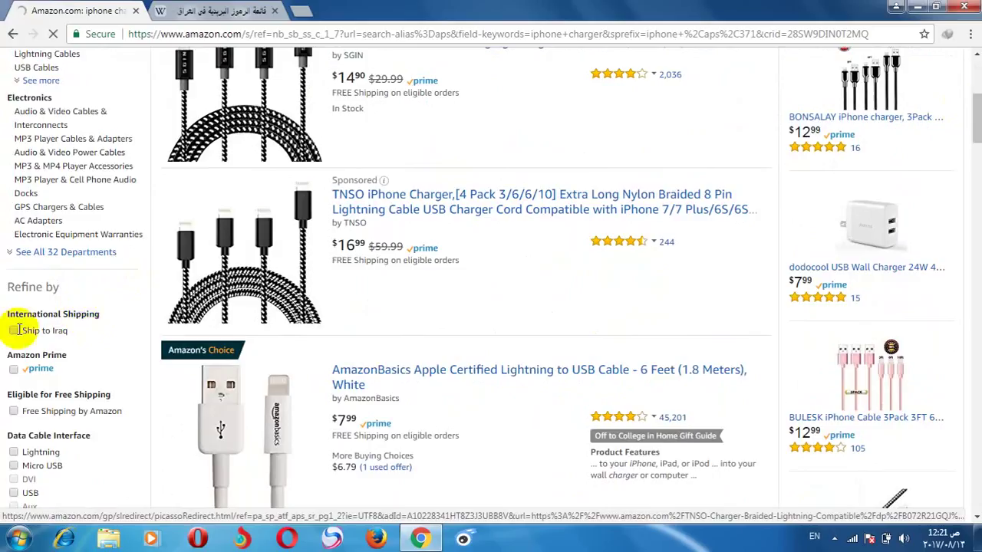
pyautogui.moveTo(6, 315); pyautogui.dragTo(34, 310)
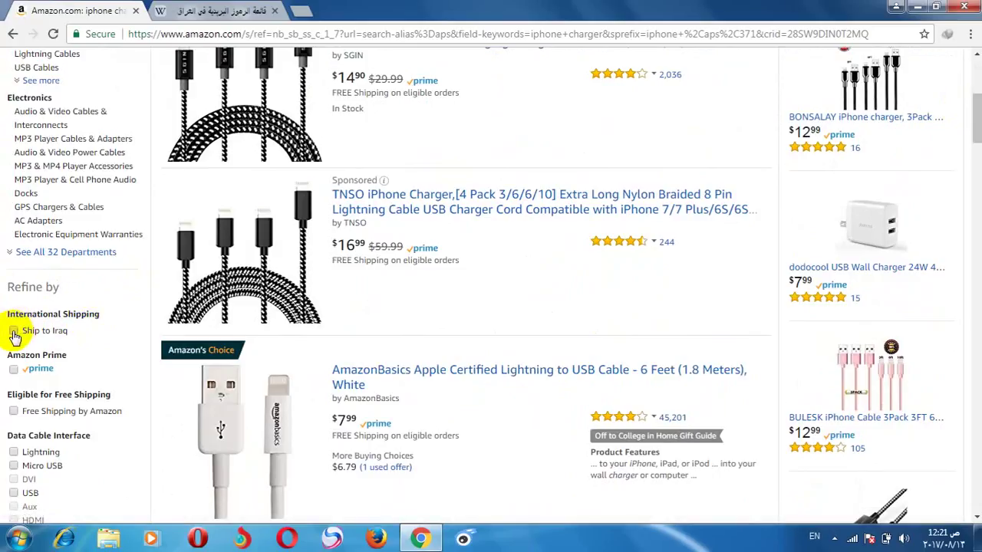
# Step: Filter the iphone charger results to 'Ship to Iraq', narrowing them to 11,406 eligible products
pyautogui.click(13, 331)
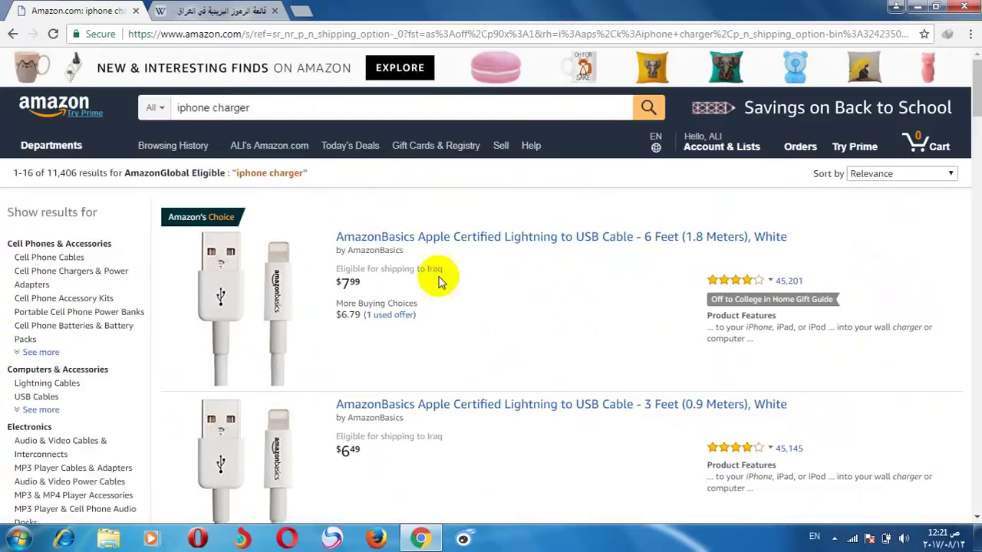
pyautogui.moveTo(978, 99); pyautogui.dragTo(978, 109)
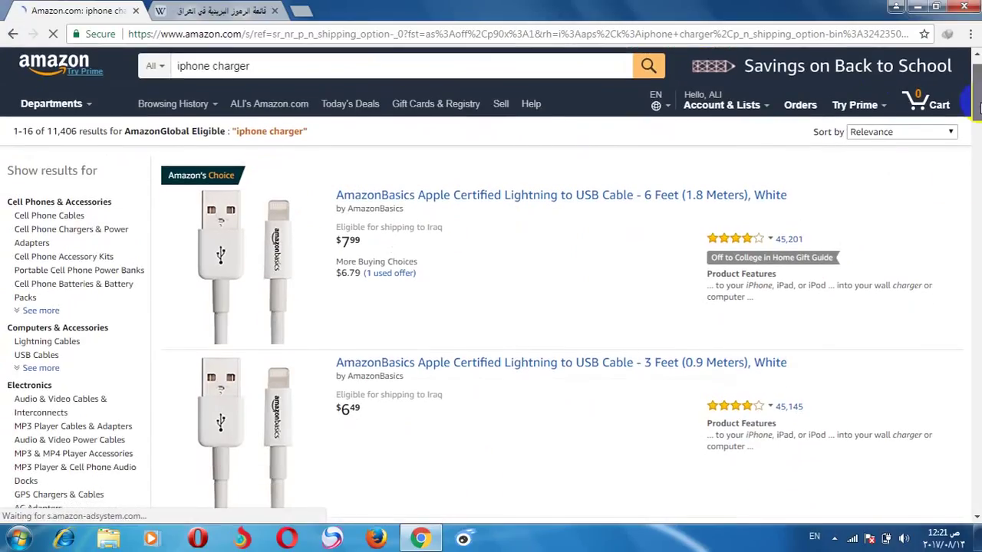